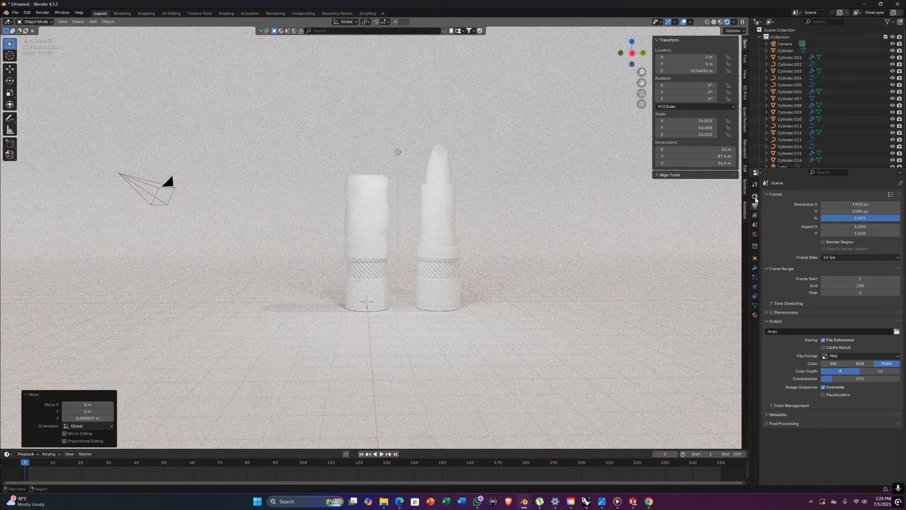
- Set the world background color to a Nishita sky texture
{"action": "left_click", "coordinate": [755, 196]}
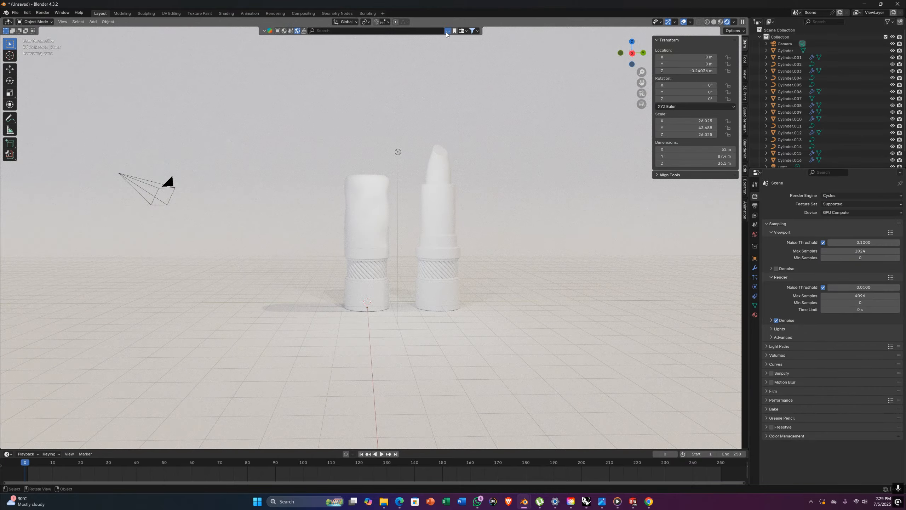
{"action": "left_click", "coordinate": [449, 31]}
{"action": "left_click", "coordinate": [755, 234]}
{"action": "left_click", "coordinate": [856, 238]}
{"action": "left_click", "coordinate": [665, 273]}
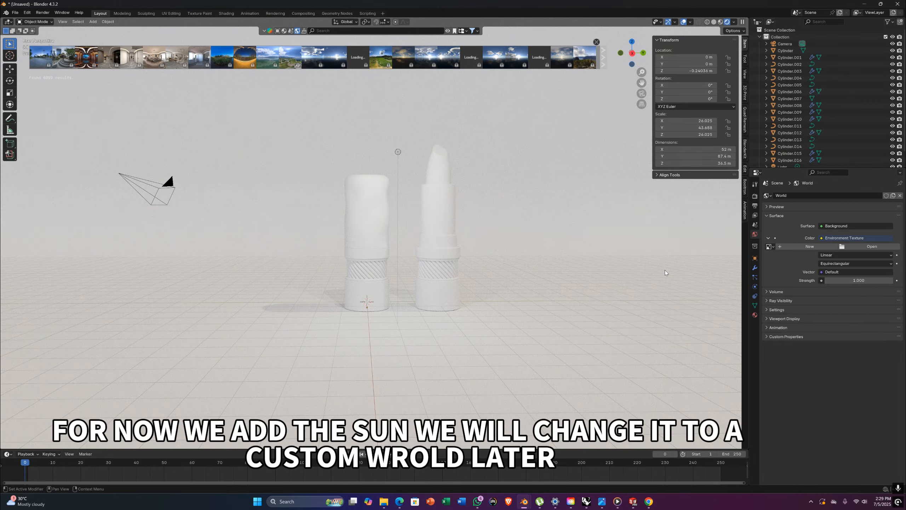
{"action": "left_click", "coordinate": [856, 238]}
{"action": "left_click", "coordinate": [692, 317]}
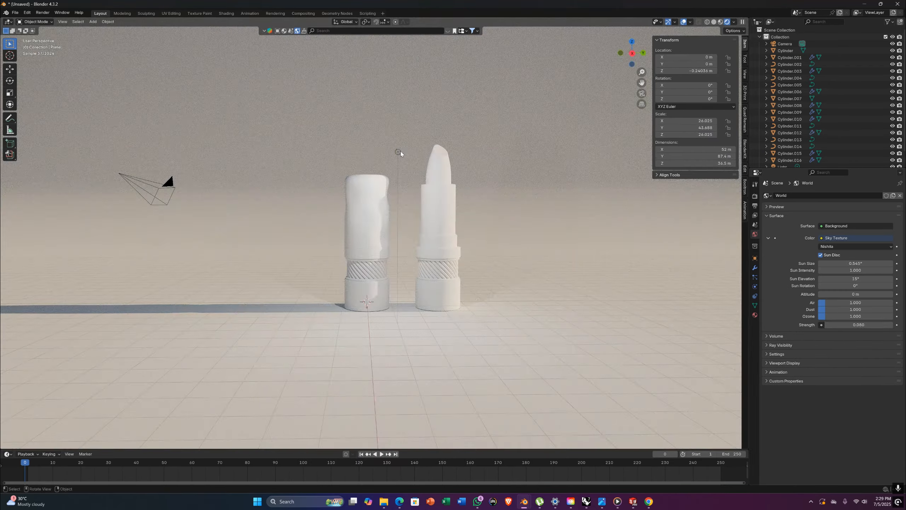
- Move the point light to the right of the two lipsticks and open its light settings
{"action": "left_click", "coordinate": [398, 152]}
{"action": "key", "text": "g"}
{"action": "left_click", "coordinate": [509, 184]}
{"action": "left_click", "coordinate": [755, 287]}
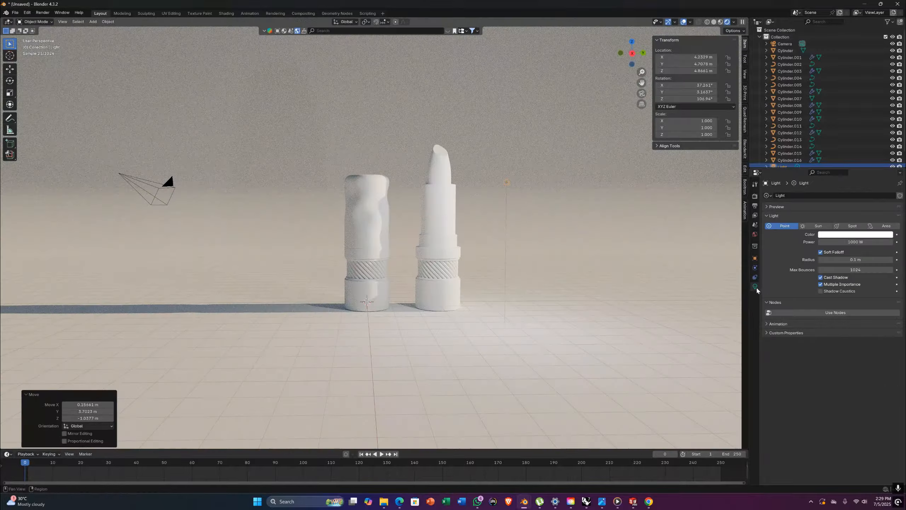
- Set the sky's sun size to 12.4°, intensity to 2.970, elevation to 12.3°, air and dust to 0, and strength to 0.070
{"action": "left_click", "coordinate": [755, 234]}
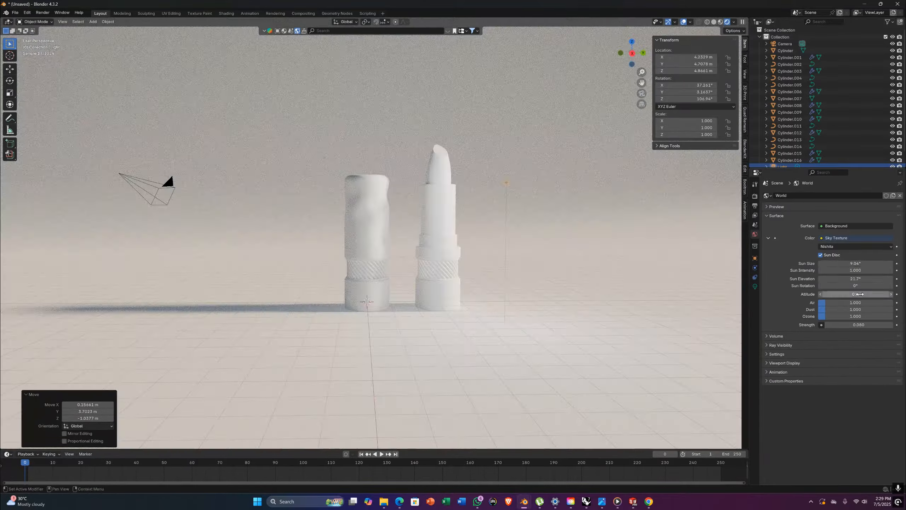
{"action": "mouse_move", "coordinate": [855, 279]}
{"action": "left_mouse_down"}
{"action": "mouse_move", "coordinate": [881, 263]}
{"action": "mouse_move", "coordinate": [847, 270]}
{"action": "left_mouse_up"}
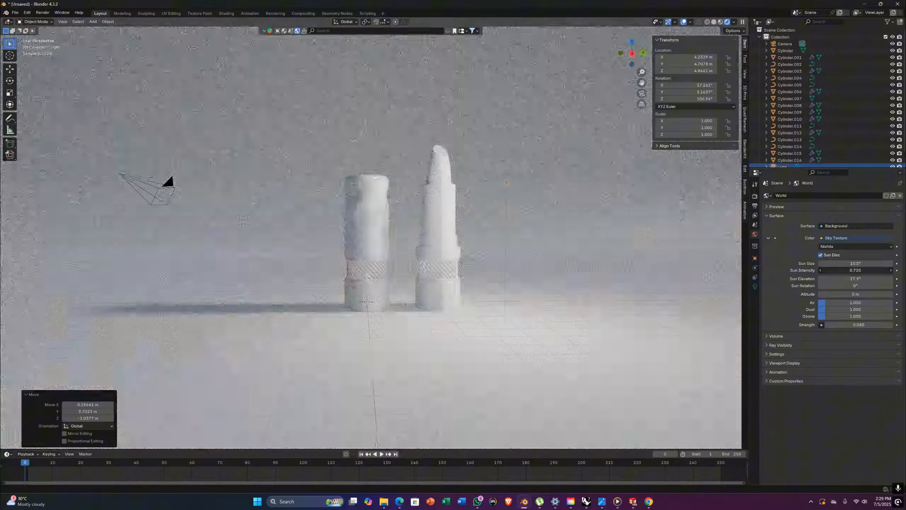
{"action": "left_click_drag", "start_coordinate": [867, 326], "coordinate": [819, 310]}
{"action": "left_click_drag", "start_coordinate": [835, 302], "coordinate": [819, 303]}
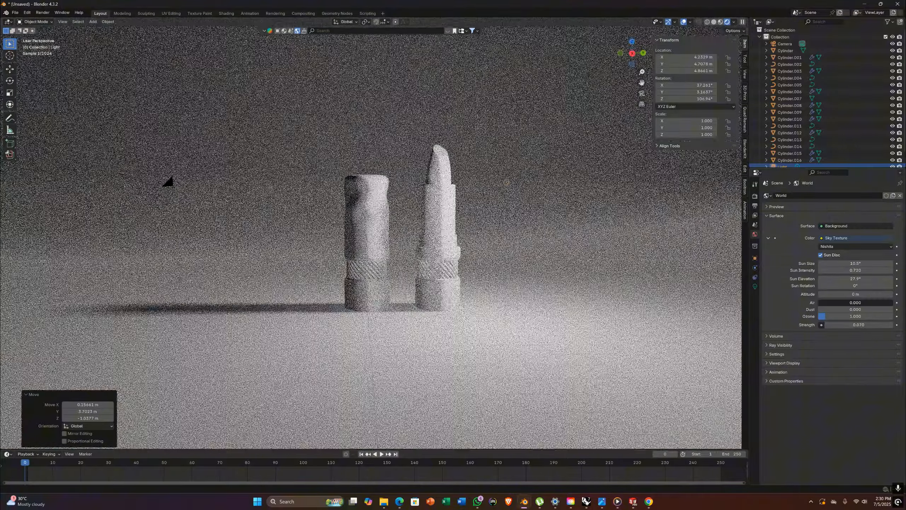
{"action": "left_click_drag", "start_coordinate": [856, 264], "coordinate": [844, 279]}
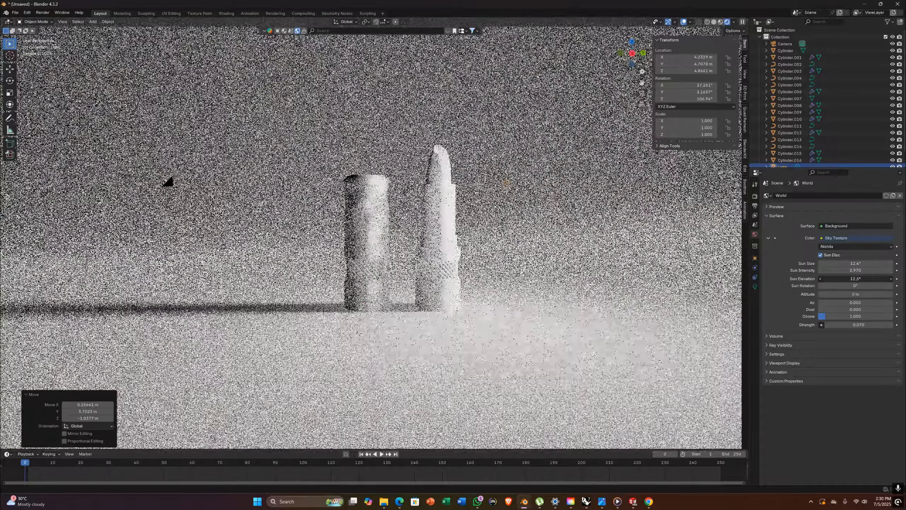
- Add an area light in front of the backdrop, beside the lipsticks, and rotate it 90° about Y
{"action": "middle_click_drag", "start_coordinate": [410, 229], "coordinate": [473, 266]}
{"action": "scroll", "coordinate": [475, 264], "scroll_direction": "down", "scroll_amount": 4}
{"action": "right_click", "coordinate": [484, 250], "text": "shift"}
{"action": "key", "text": "shift+a"}
{"action": "mouse_move", "coordinate": [468, 332]}
{"action": "left_click", "coordinate": [514, 353]}
{"action": "key", "text": "KP_1"}
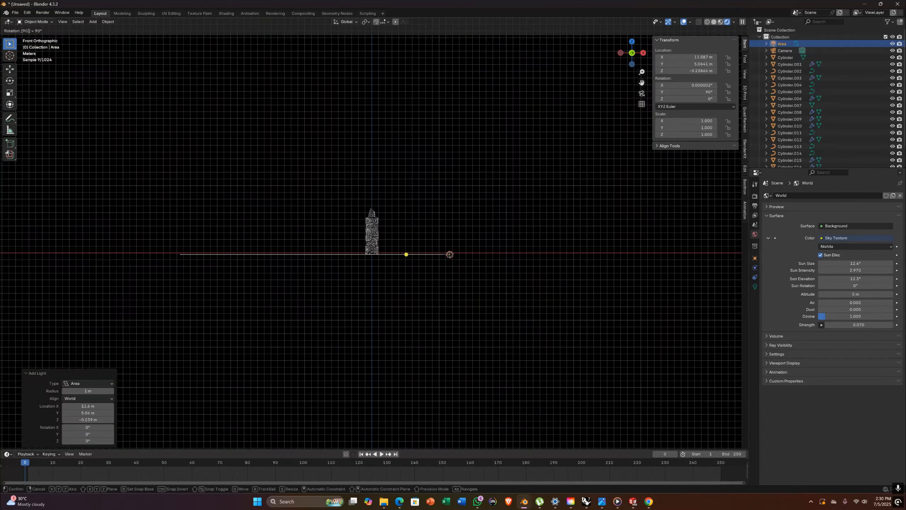
- Scale the area light to 14.205 and move it about 21.7 m along X and 3.7 m along Z
{"action": "left_click", "coordinate": [642, 95]}
{"action": "left_click", "coordinate": [642, 95]}
{"action": "scroll", "coordinate": [428, 254], "scroll_direction": "up", "scroll_amount": 7}
{"action": "middle_click_drag", "start_coordinate": [454, 207], "coordinate": [389, 249]}
{"action": "scroll", "coordinate": [428, 254], "scroll_direction": "down", "scroll_amount": 7}
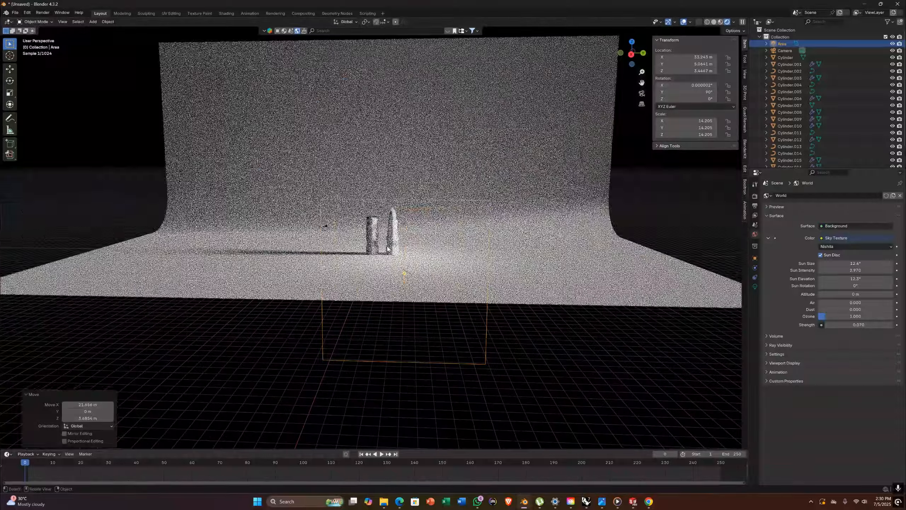
- Look through the camera with the camera locked to the view, and frame both lipsticks closely from the front
{"action": "key", "text": "KP_0"}
{"action": "left_click", "coordinate": [745, 74]}
{"action": "left_click", "coordinate": [692, 132]}
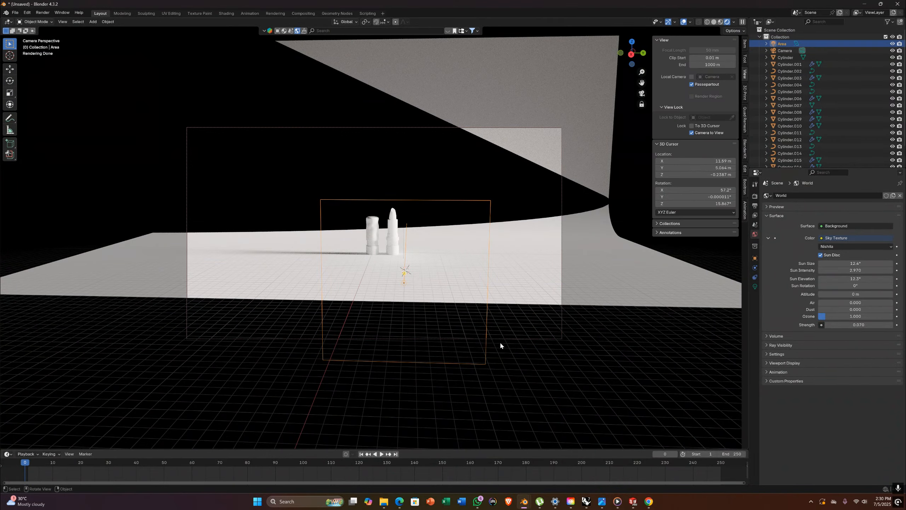
{"action": "scroll", "coordinate": [332, 295], "scroll_direction": "up", "scroll_amount": 6}
{"action": "middle_click_drag", "start_coordinate": [332, 294], "coordinate": [343, 287]}
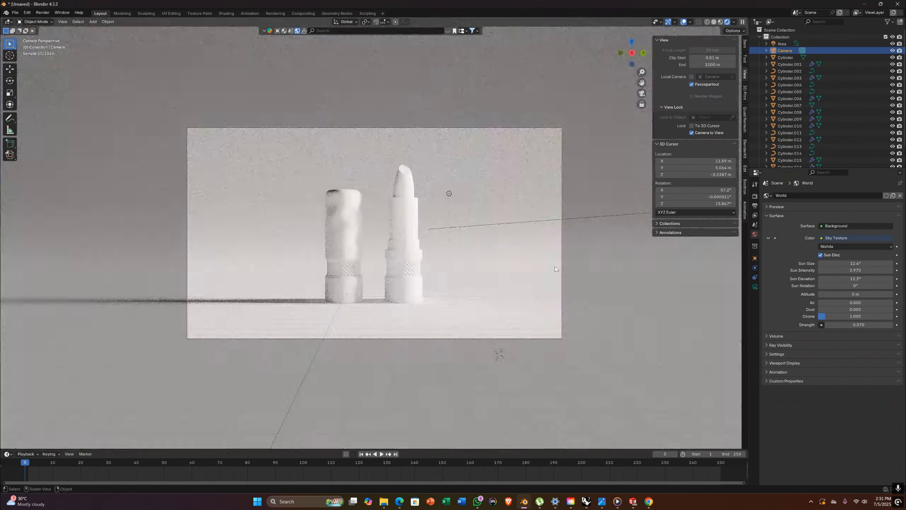
- Lower the sky's sun intensity to 0.680 and greatly enlarge the sun size
{"action": "left_click_drag", "start_coordinate": [859, 271], "coordinate": [782, 271]}
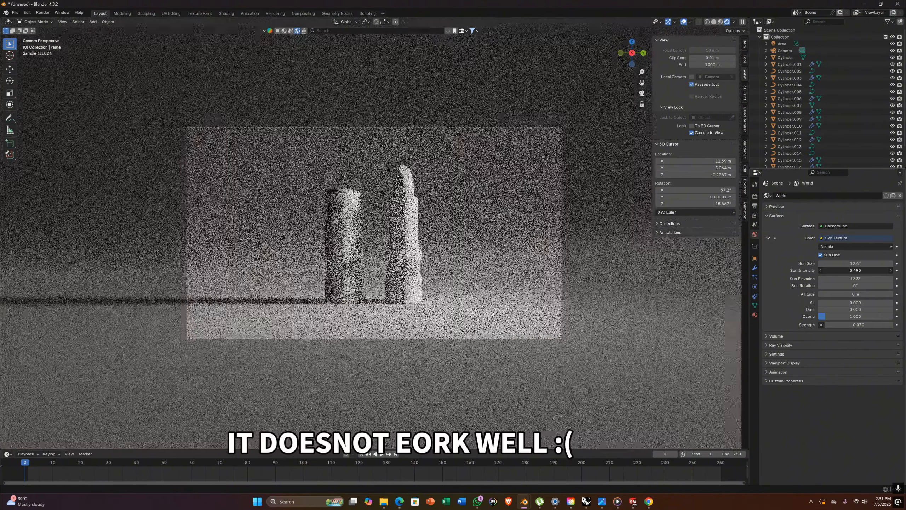
{"action": "left_click_drag", "start_coordinate": [858, 264], "coordinate": [885, 264]}
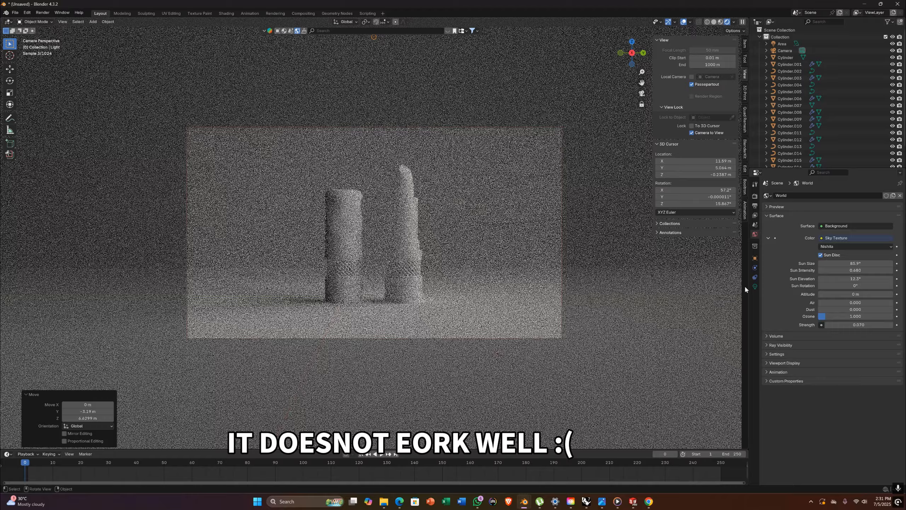
- Make the light above the lipsticks a shadowless area light, and set the large front area light's power to 100 W
{"action": "left_click", "coordinate": [755, 287]}
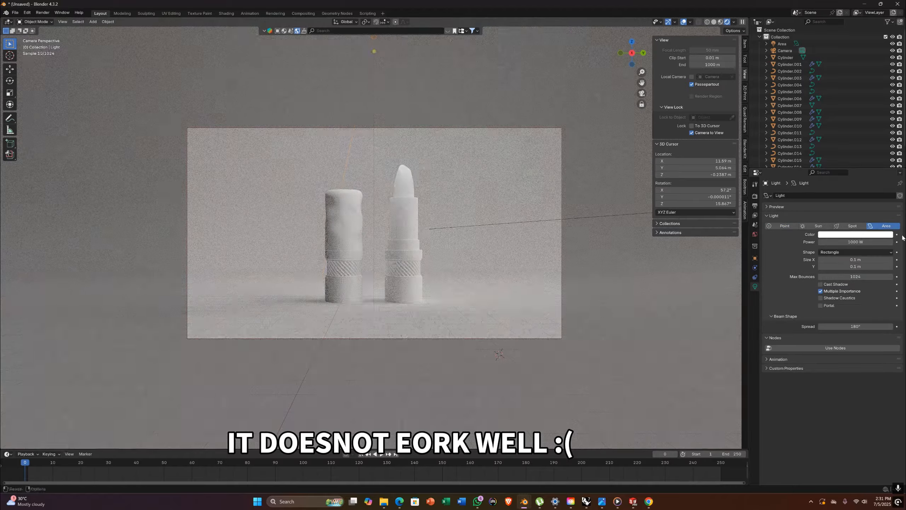
{"action": "left_click", "coordinate": [856, 242]}
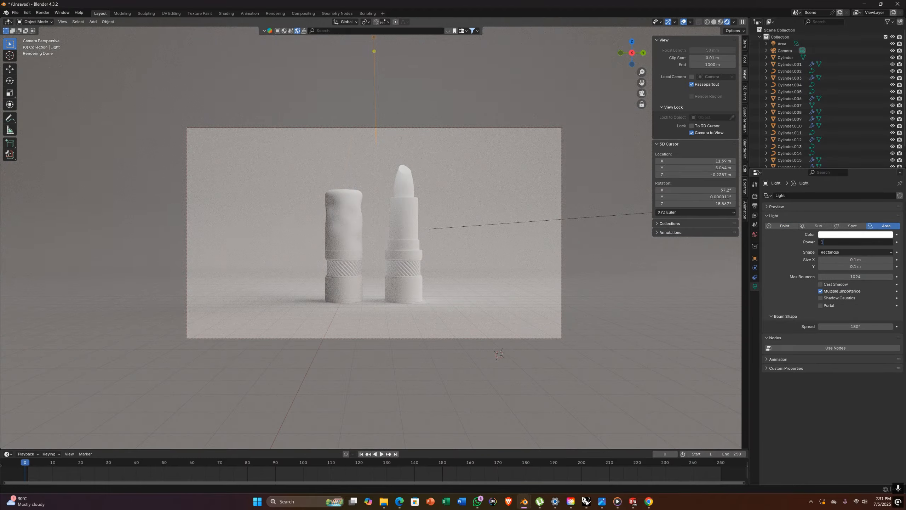
{"action": "key", "text": "Return"}
{"action": "left_click", "coordinate": [487, 225]}
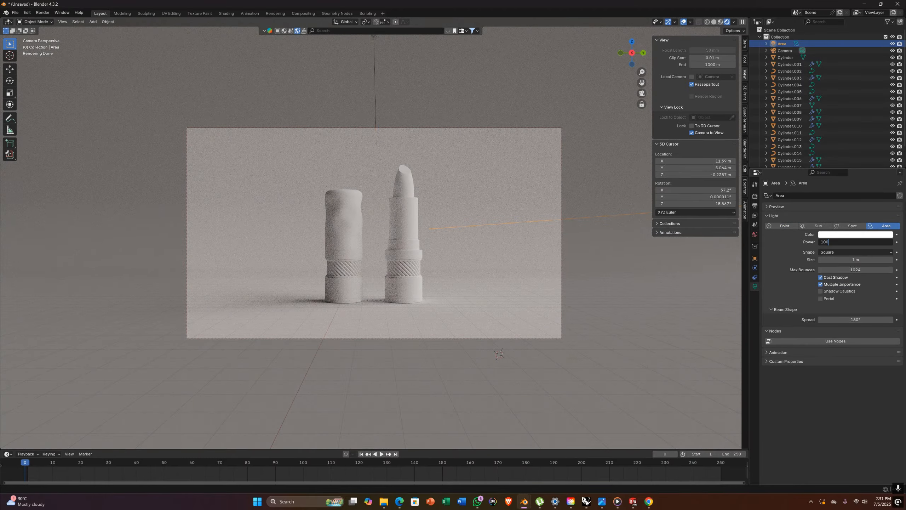
- Set the sky's sun intensity to 1.000 and its strength to 0.200, and adjust the sun elevation
{"action": "left_click", "coordinate": [755, 235]}
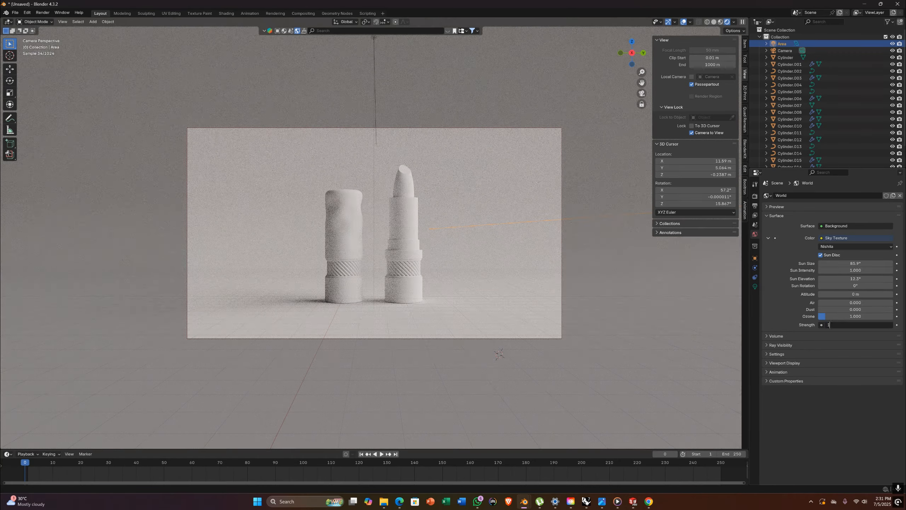
{"action": "type", "text": ".67"}
{"action": "key", "text": "Return"}
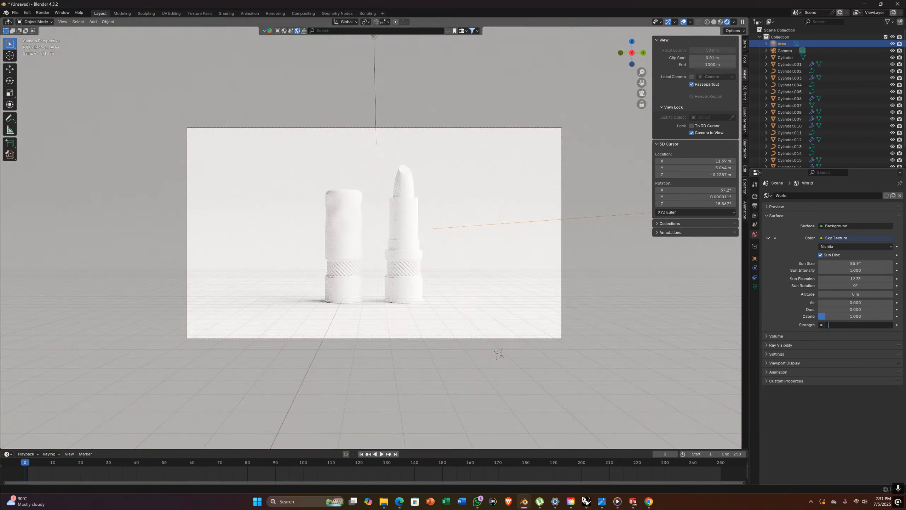
{"action": "type", "text": ".4"}
{"action": "key", "text": "Return"}
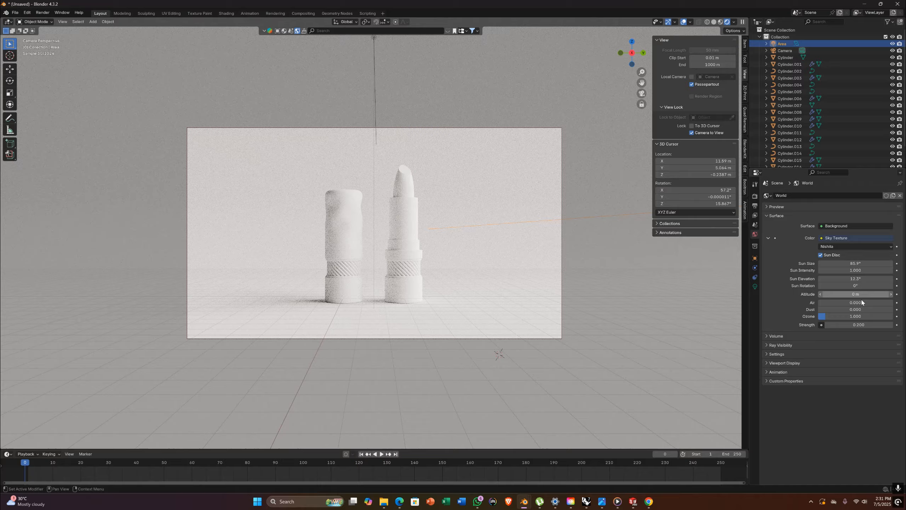
{"action": "left_click_drag", "start_coordinate": [856, 279], "coordinate": [856, 279]}
- Set the color management view transform to Khronos PBR Neutral with the Medium Contrast look
{"action": "left_click", "coordinate": [755, 196]}
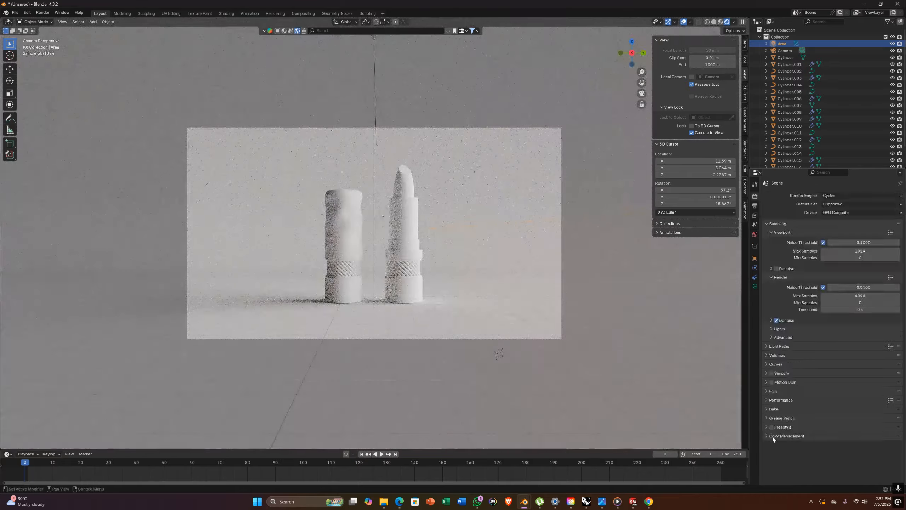
{"action": "left_click", "coordinate": [775, 436]}
{"action": "scroll", "coordinate": [777, 437], "scroll_direction": "down", "scroll_amount": 3}
{"action": "left_click", "coordinate": [836, 421]}
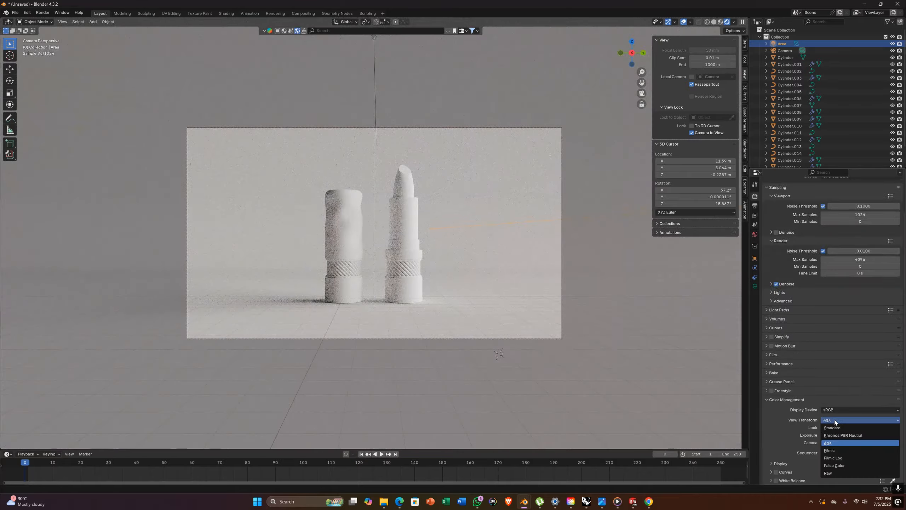
{"action": "left_click", "coordinate": [845, 434]}
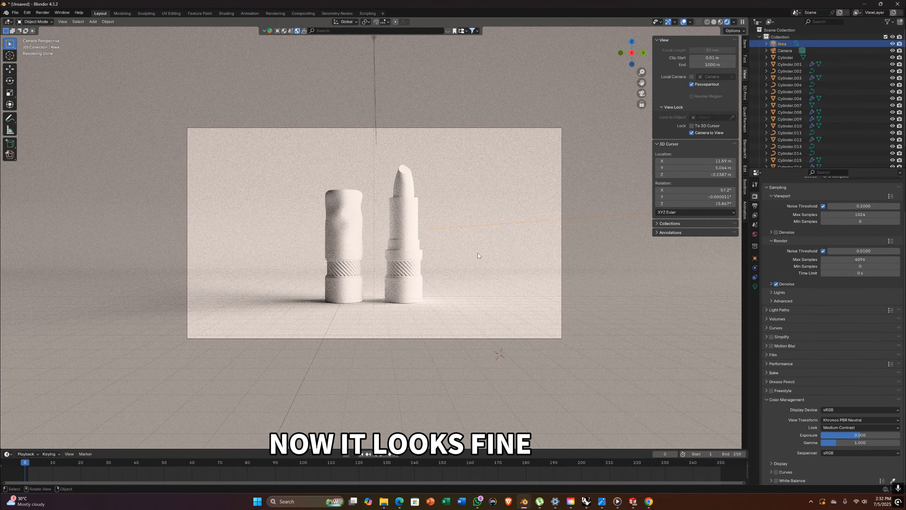
- Give the backdrop plane's material metallic 0.598, roughness 0.369 and a very dark brown base color
{"action": "left_click", "coordinate": [755, 315]}
{"action": "left_click_drag", "start_coordinate": [831, 276], "coordinate": [870, 276]}
{"action": "mouse_move", "coordinate": [860, 284]}
{"action": "left_mouse_down"}
{"action": "mouse_move", "coordinate": [834, 284]}
{"action": "mouse_move", "coordinate": [852, 284]}
{"action": "left_mouse_up"}
{"action": "left_click", "coordinate": [859, 267]}
{"action": "left_click_drag", "start_coordinate": [889, 175], "coordinate": [858, 183]}
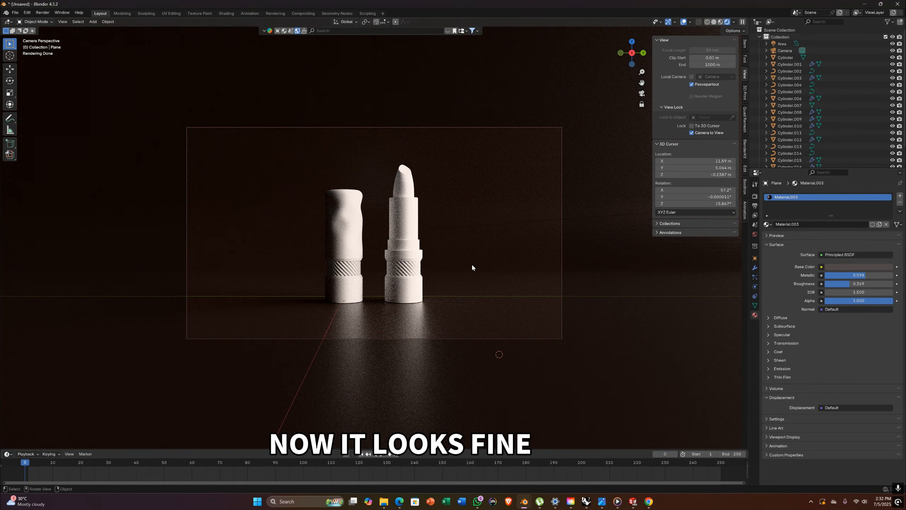
- Add a second area light to the left of the camera frame and rotate it 90° about X
{"action": "right_click", "coordinate": [133, 193], "text": "shift"}
{"action": "key", "text": "shift+a"}
{"action": "mouse_move", "coordinate": [127, 193]}
{"action": "left_click", "coordinate": [169, 218]}
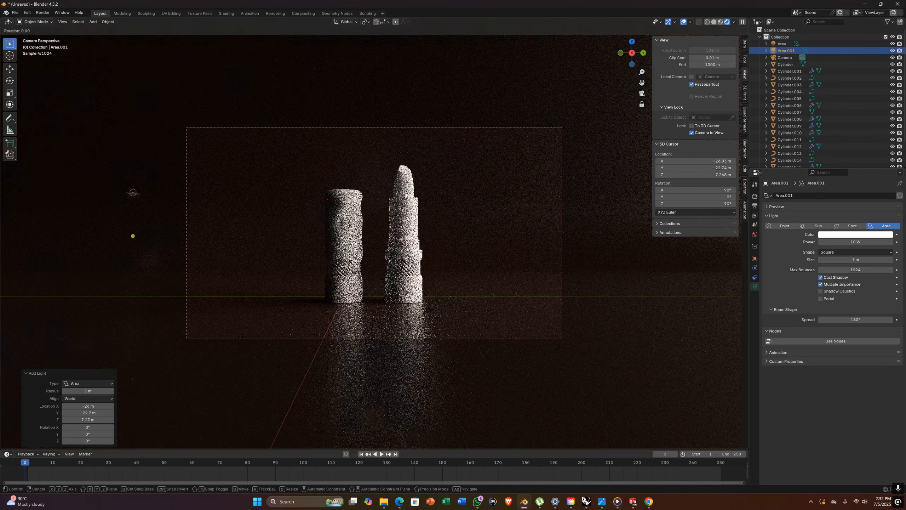
{"action": "key", "text": "r"}
{"action": "key", "text": "x"}
{"action": "key", "text": "9"}
{"action": "key", "text": "0"}
{"action": "key", "text": "Return"}
- Shift the new area light along Y and about 12 m along X, and scale it by 15.212
{"action": "key", "text": "g"}
{"action": "key", "text": "y"}
{"action": "key", "text": "x"}
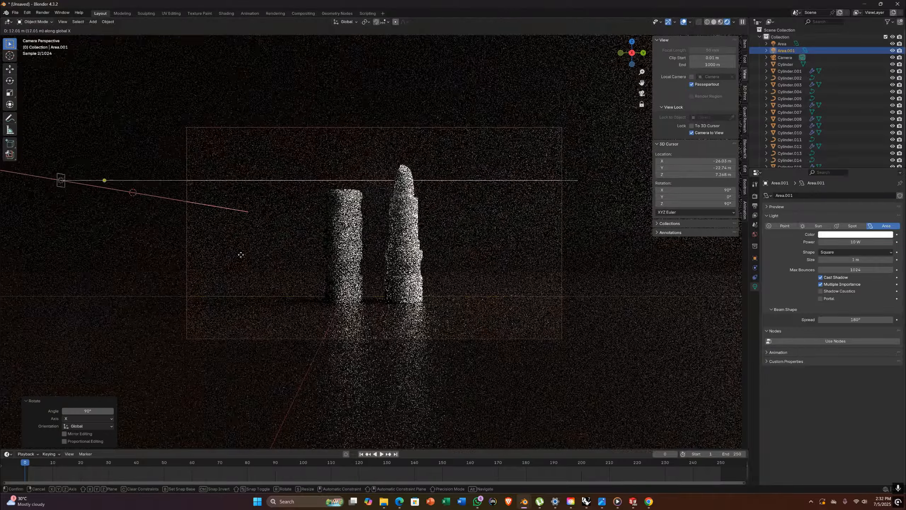
{"action": "left_click", "coordinate": [242, 254]}
{"action": "key", "text": "s"}
{"action": "left_click", "coordinate": [395, 159]}
- Unlock the camera from the view and move the left area light about 16.1 m in X and 5.8 m in Y from above
{"action": "left_click", "coordinate": [691, 134]}
{"action": "scroll", "coordinate": [500, 185], "scroll_direction": "down", "scroll_amount": 3}
{"action": "key", "text": "KP_7"}
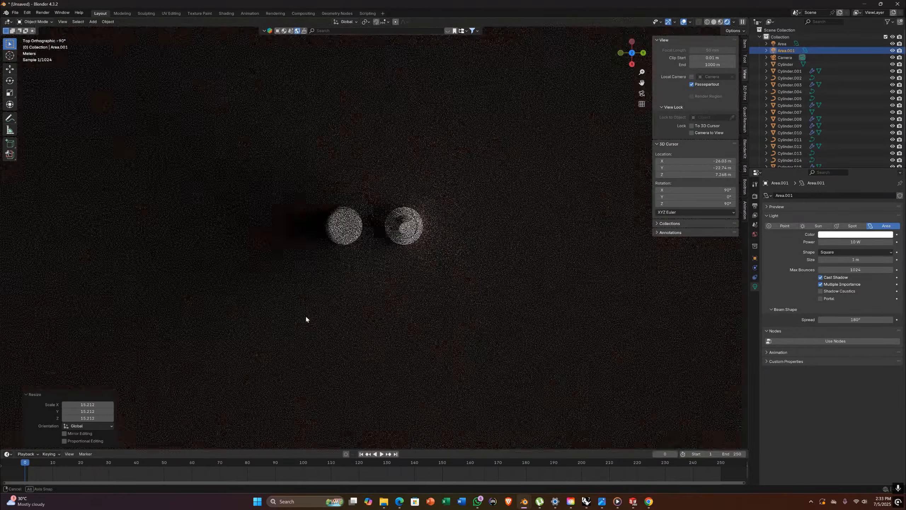
{"action": "scroll", "coordinate": [307, 317], "scroll_direction": "down", "scroll_amount": 6}
{"action": "key", "text": "g"}
{"action": "left_click", "coordinate": [331, 273]}
- Set the left area light's power to 100 W, viewing the result through the camera
{"action": "key", "text": "KP_0"}
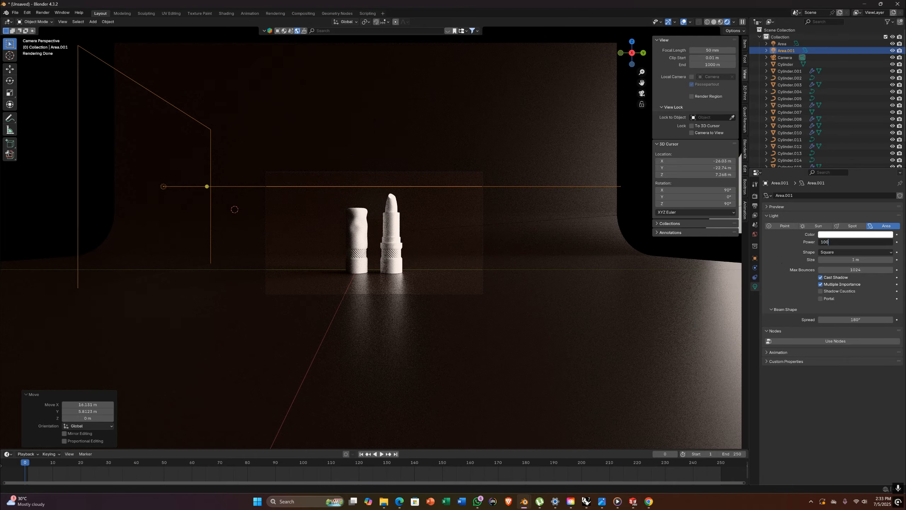
{"action": "key", "text": "Return"}
{"action": "scroll", "coordinate": [361, 259], "scroll_direction": "up", "scroll_amount": 4}
- Give the closed lipstick's base a new material with a near-black base color
{"action": "left_click", "coordinate": [392, 277]}
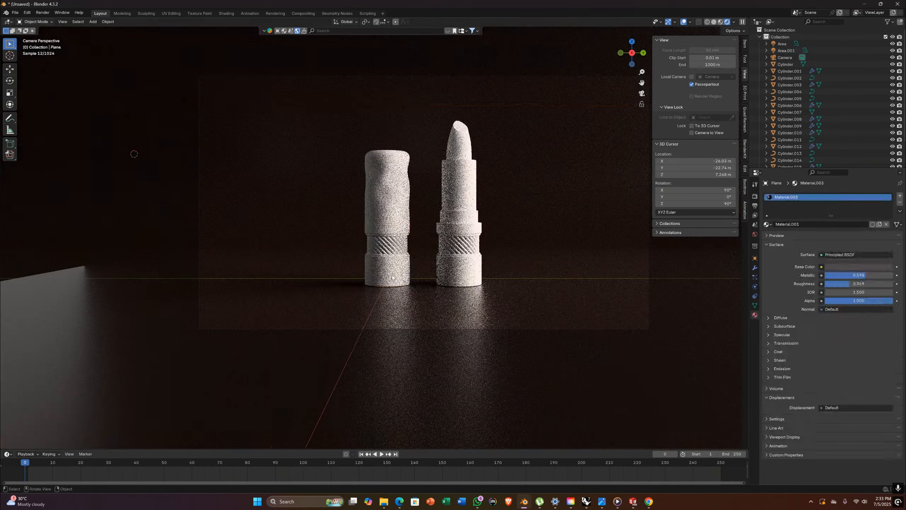
{"action": "left_click", "coordinate": [393, 277]}
{"action": "left_click", "coordinate": [839, 227]}
{"action": "left_click", "coordinate": [846, 266]}
{"action": "left_click_drag", "start_coordinate": [851, 240], "coordinate": [802, 240]}
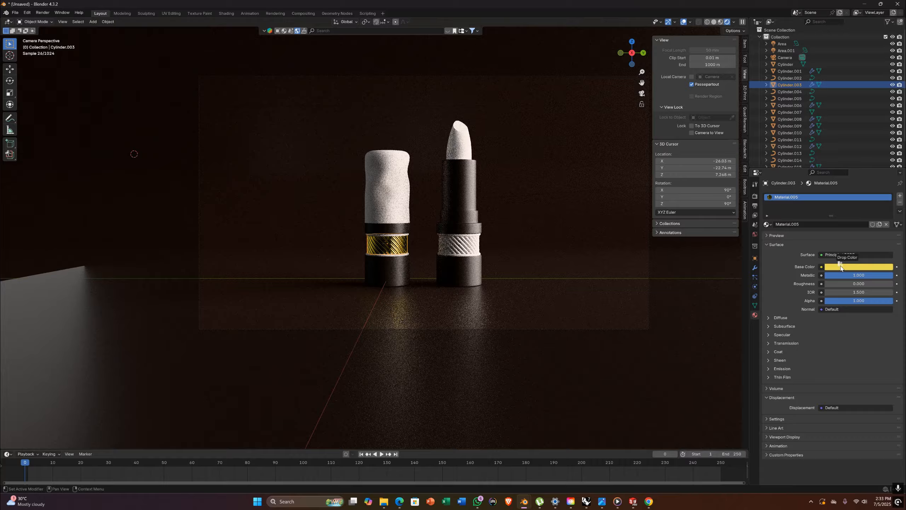
- Warm the ring's gold base color toward orange with roughness 0.261, and link that material to the ring's edge bands
{"action": "left_click", "coordinate": [859, 266]}
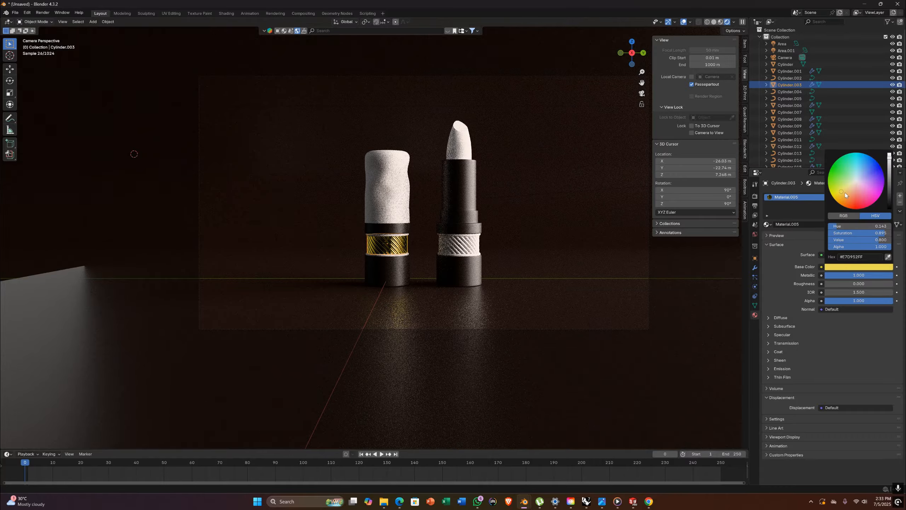
{"action": "left_click_drag", "start_coordinate": [846, 284], "coordinate": [843, 284]}
{"action": "left_click", "coordinate": [389, 234]}
{"action": "left_click", "coordinate": [389, 234]}
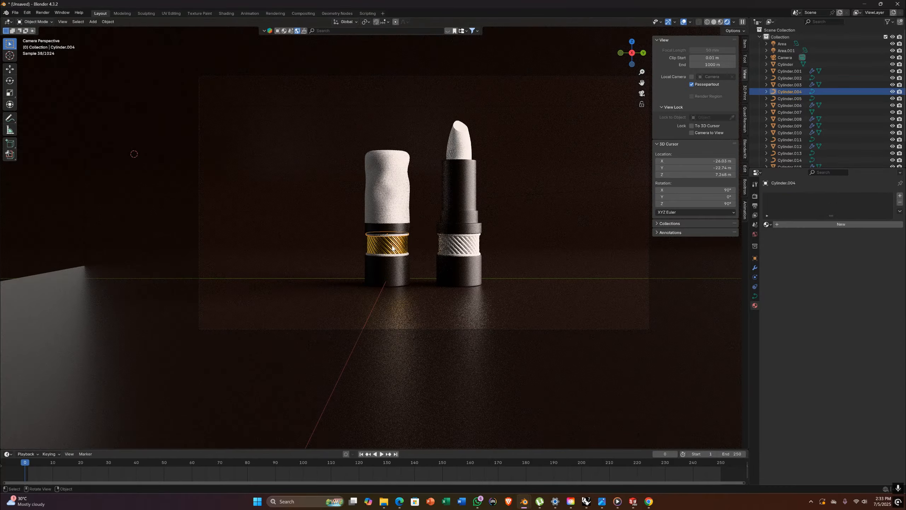
{"action": "left_click", "coordinate": [387, 255], "text": "shift"}
{"action": "left_click", "coordinate": [386, 248], "text": "shift"}
{"action": "key", "text": "ctrl+l"}
{"action": "left_click", "coordinate": [385, 250]}
- Link the gold material from the closed lipstick's ring to the open lipstick's patterned ring and its edge bands
{"action": "left_click", "coordinate": [455, 257]}
{"action": "left_click", "coordinate": [456, 254]}
{"action": "left_click", "coordinate": [460, 234], "text": "shift"}
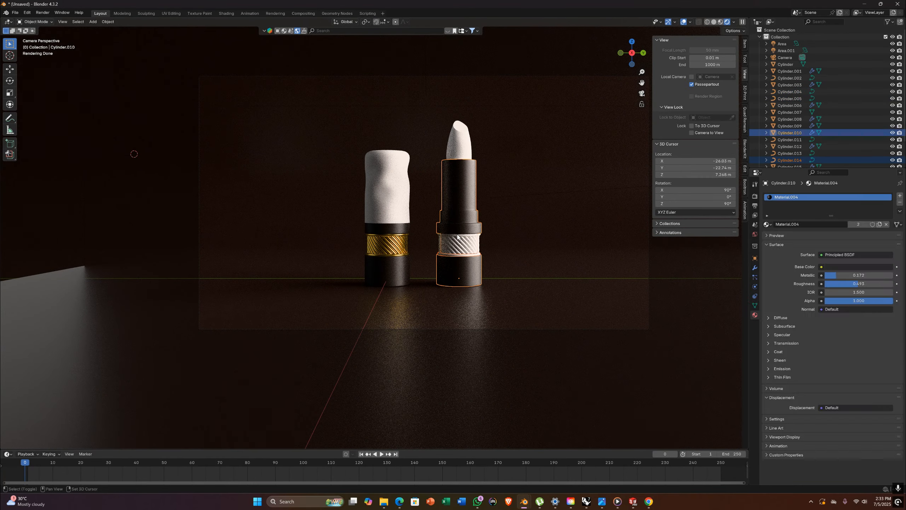
{"action": "left_click", "coordinate": [459, 234], "text": "shift"}
{"action": "left_click", "coordinate": [460, 236], "text": "shift"}
{"action": "left_click", "coordinate": [459, 244], "text": "shift"}
{"action": "left_click", "coordinate": [400, 241], "text": "shift"}
{"action": "key", "text": "ctrl+l"}
{"action": "left_click", "coordinate": [399, 242]}
- Link the ring's gold material to the closed lipstick's wavy cap
{"action": "left_click", "coordinate": [396, 204]}
{"action": "left_click", "coordinate": [399, 238], "text": "shift"}
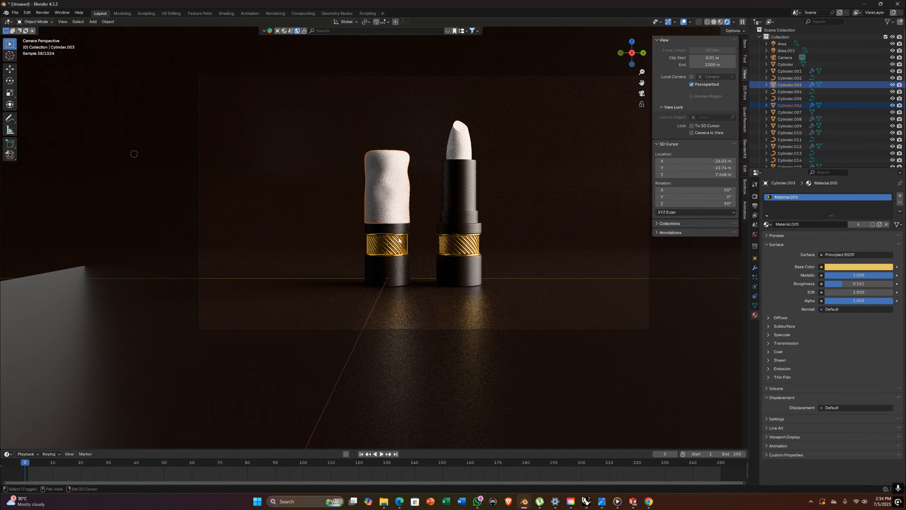
{"action": "key", "text": "ctrl+l"}
{"action": "left_click", "coordinate": [399, 239]}
- Make the cap's gold material a separate single-user copy
{"action": "left_click", "coordinate": [397, 204]}
{"action": "right_click", "coordinate": [464, 154]}
{"action": "left_click", "coordinate": [456, 159]}
{"action": "left_click", "coordinate": [510, 178]}
{"action": "left_click", "coordinate": [391, 195]}
{"action": "left_click", "coordinate": [879, 224]}
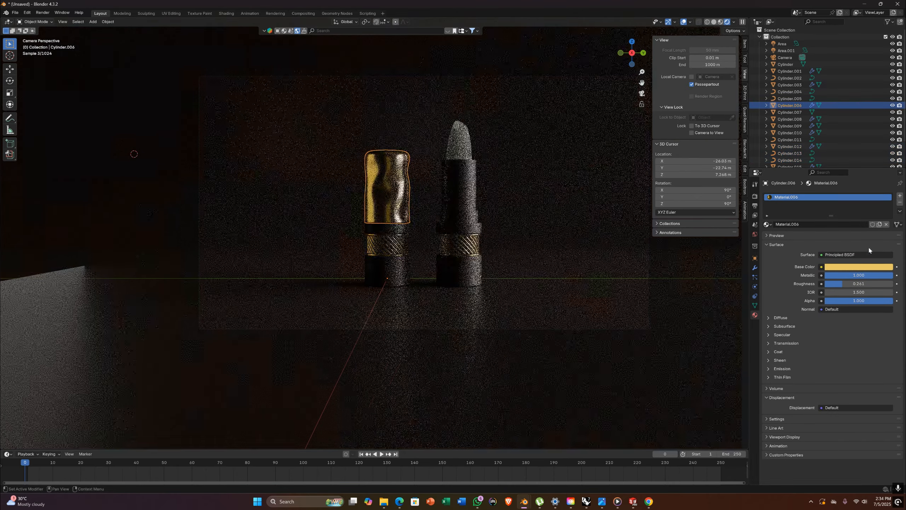
- Lower the roughness of the cap's gold material to 0.210 and lighten its base color to a pale gold
{"action": "mouse_move", "coordinate": [839, 285]}
{"action": "left_mouse_down"}
{"action": "mouse_move", "coordinate": [821, 285]}
{"action": "mouse_move", "coordinate": [833, 288]}
{"action": "left_mouse_up"}
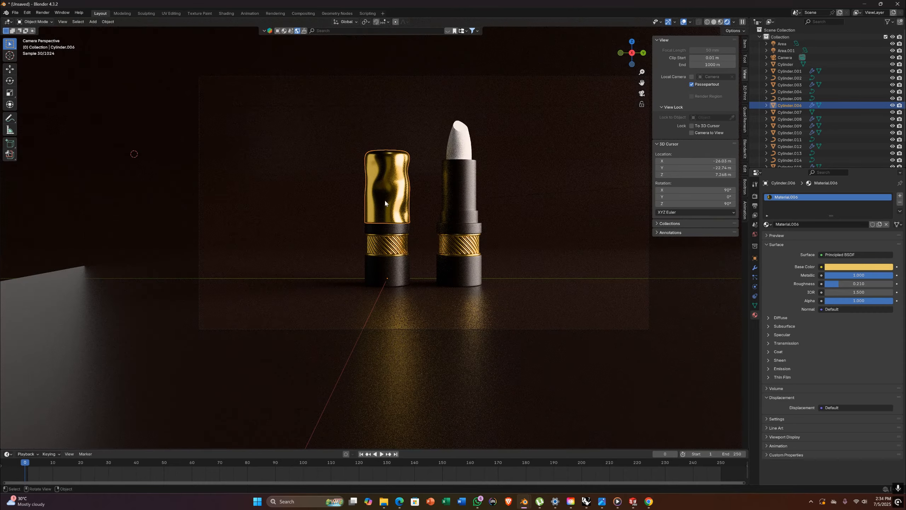
{"action": "left_click", "coordinate": [859, 267]}
{"action": "mouse_move", "coordinate": [890, 161]}
{"action": "left_mouse_down"}
{"action": "mouse_move", "coordinate": [889, 184]}
{"action": "mouse_move", "coordinate": [890, 152]}
{"action": "left_mouse_up"}
{"action": "left_click_drag", "start_coordinate": [845, 193], "coordinate": [851, 186]}
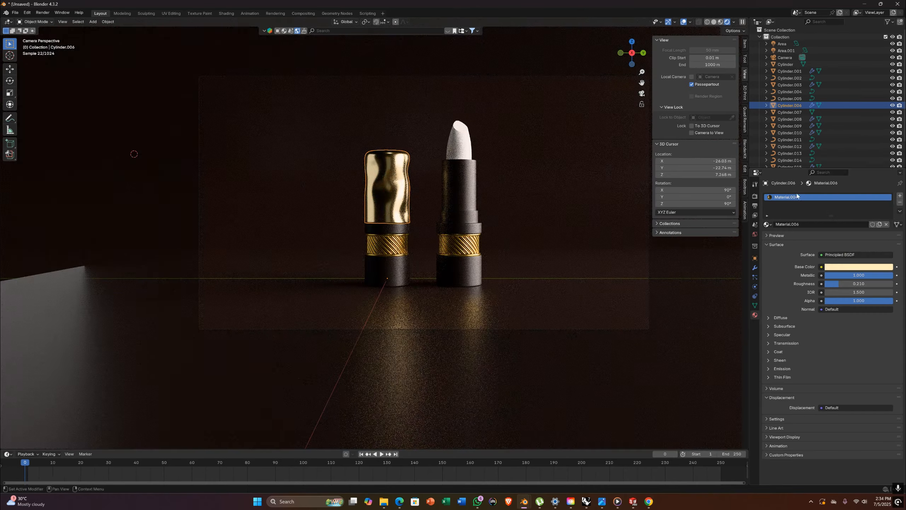
- Set the base color of the open lipstick's patterned ring material to #FFEDBBFF
{"action": "left_click", "coordinate": [463, 246]}
{"action": "left_click", "coordinate": [866, 267]}
{"action": "left_click", "coordinate": [856, 257]}
{"action": "type", "text": "#FFEDBBFF"}
{"action": "key", "text": "Return"}
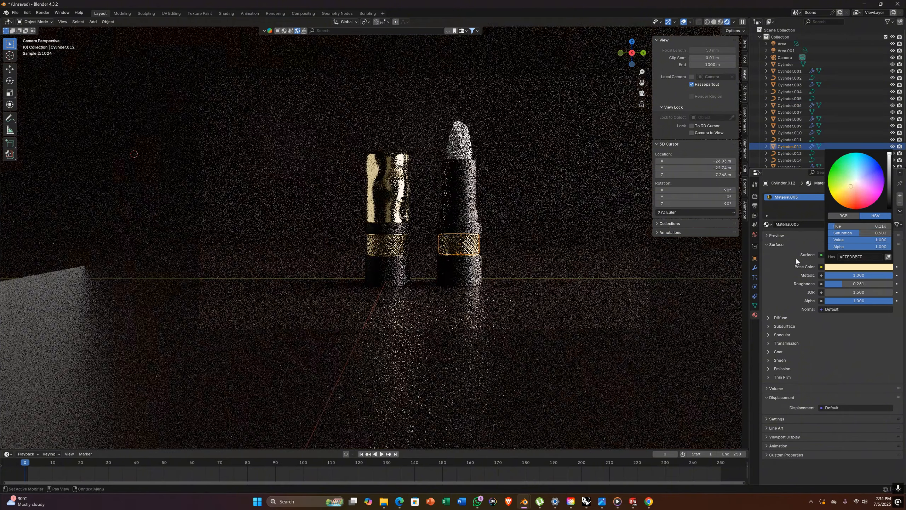
- Give the open lipstick's bullet a new red material with metallic 0.210 and roughness 0.548
{"action": "left_click", "coordinate": [528, 214]}
{"action": "left_click", "coordinate": [460, 144]}
{"action": "left_click", "coordinate": [815, 225]}
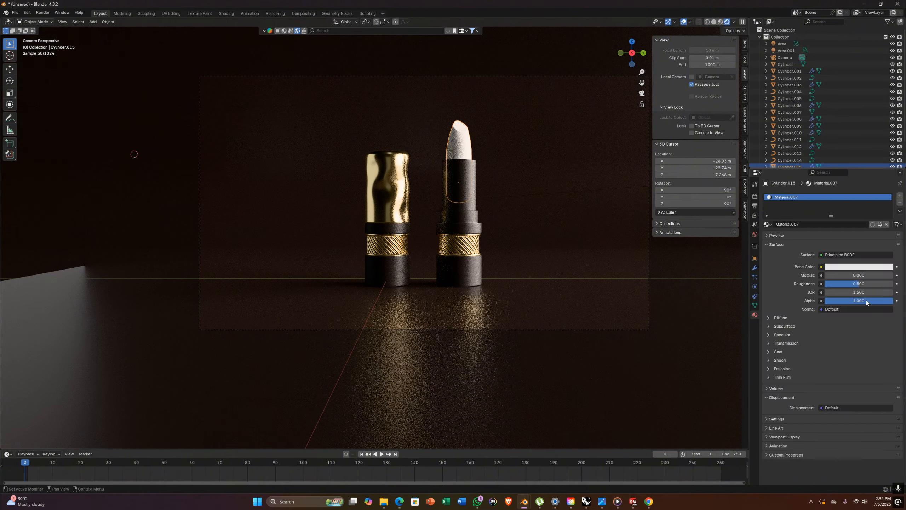
{"action": "left_click", "coordinate": [866, 267]}
{"action": "left_click", "coordinate": [857, 203]}
{"action": "left_click_drag", "start_coordinate": [870, 275], "coordinate": [884, 274]}
{"action": "mouse_move", "coordinate": [852, 284]}
{"action": "left_mouse_down"}
{"action": "mouse_move", "coordinate": [839, 284]}
{"action": "mouse_move", "coordinate": [875, 276]}
{"action": "mouse_move", "coordinate": [846, 284]}
{"action": "left_mouse_up"}
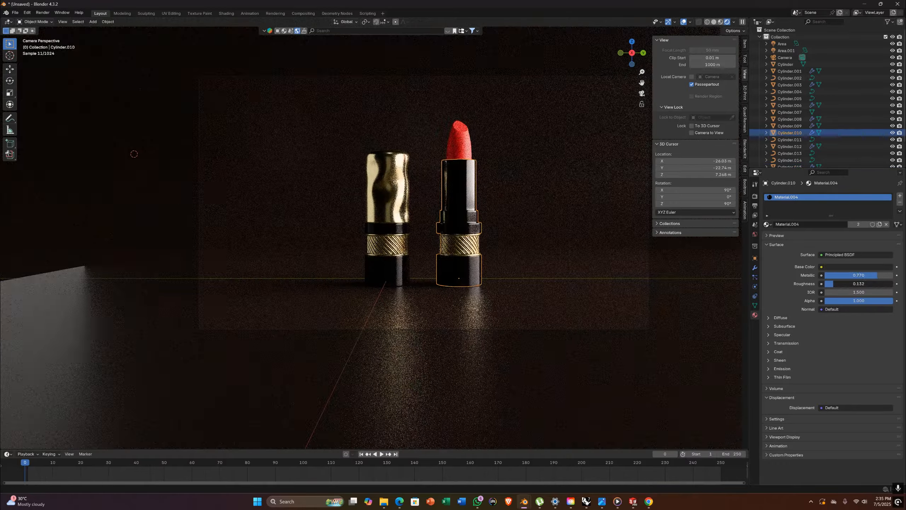
- Separate the open lipstick's inner tube from the black base as its own object and give it the gold material
{"action": "left_click", "coordinate": [441, 157]}
{"action": "key", "text": "Tab"}
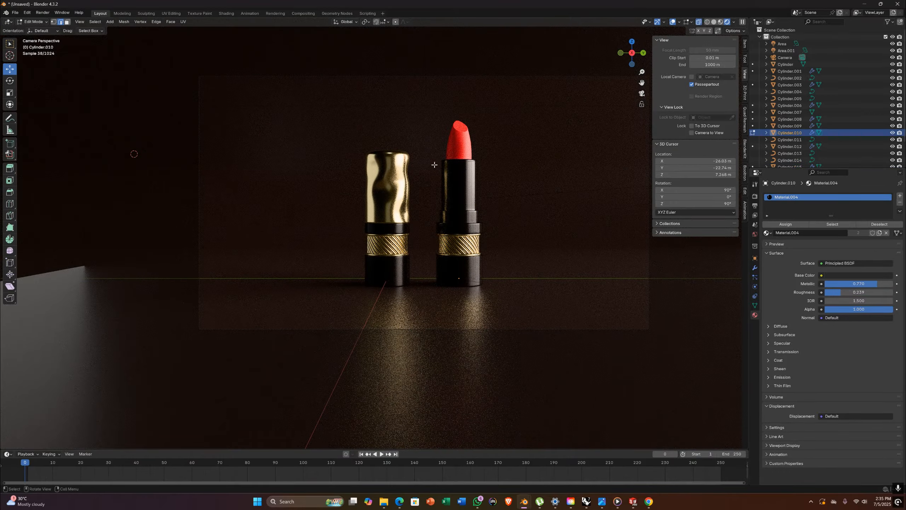
{"action": "left_click_drag", "start_coordinate": [421, 132], "coordinate": [510, 202]}
{"action": "key", "text": "p"}
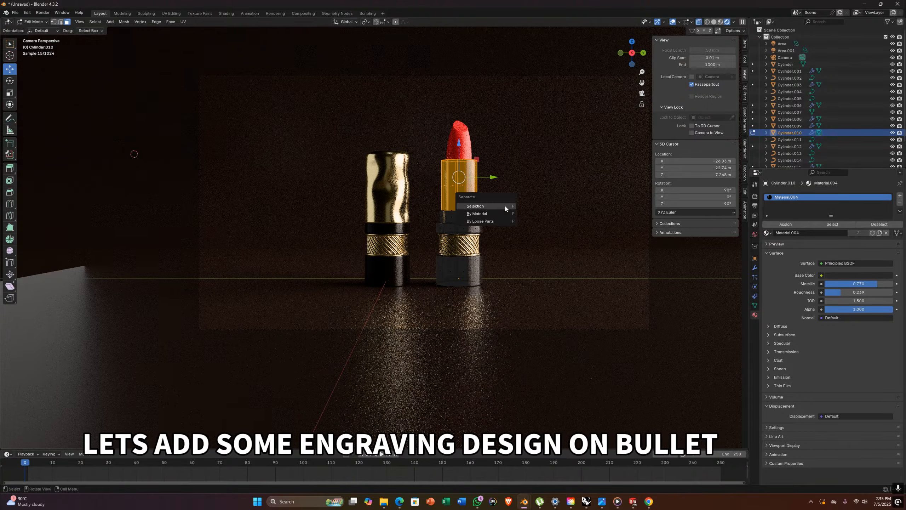
{"action": "left_click", "coordinate": [505, 205]}
{"action": "key", "text": "Tab"}
{"action": "left_click", "coordinate": [496, 223]}
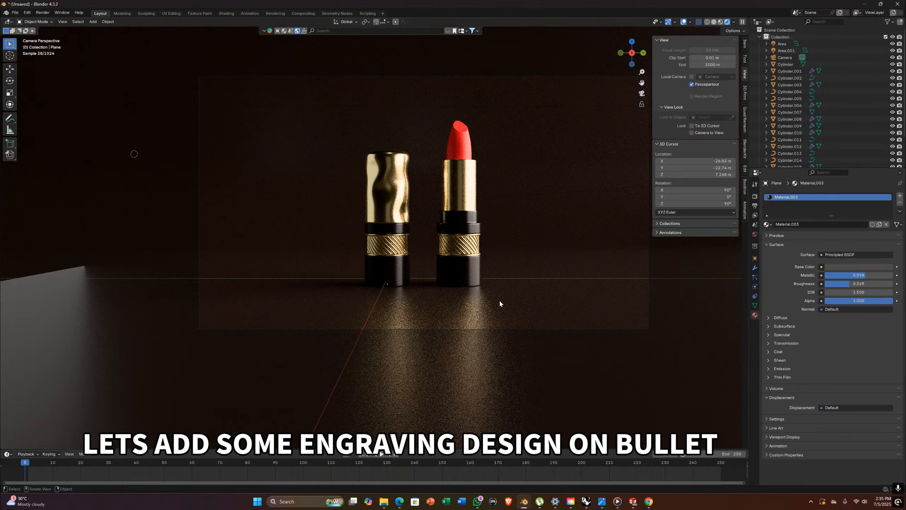
- Darken the bullet's base color to a deep red and change the viewport to solid shading
{"action": "left_click", "coordinate": [878, 267]}
{"action": "left_click_drag", "start_coordinate": [889, 159], "coordinate": [889, 181]}
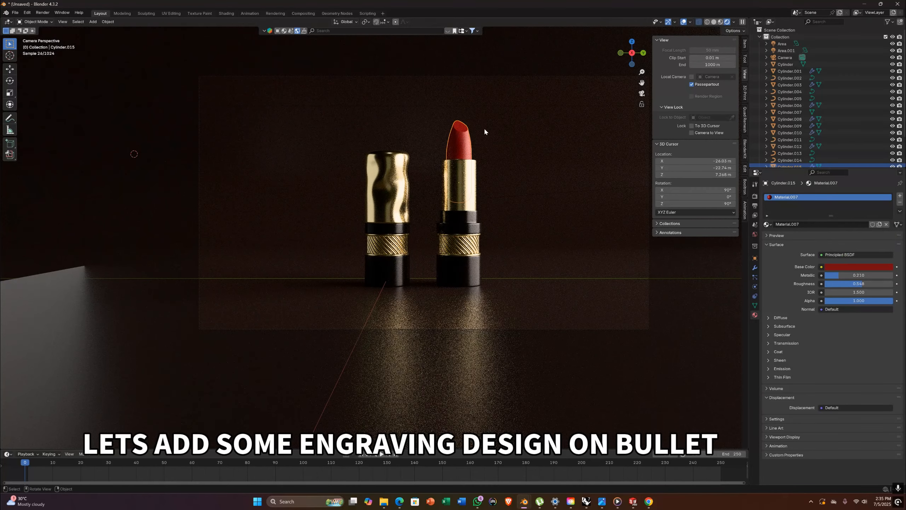
{"action": "left_click", "coordinate": [714, 22]}
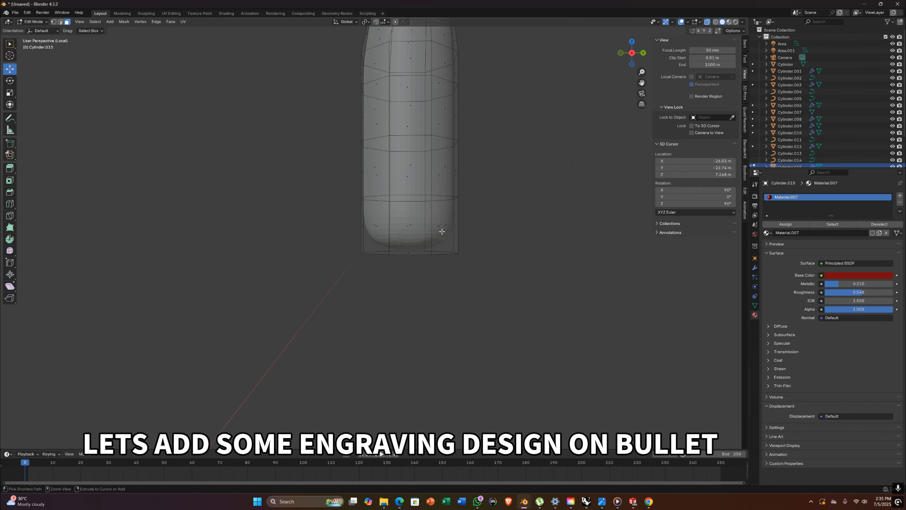
- Add a loop cut close to the bullet's bottom edge to sharpen it
{"action": "key", "text": "ctrl+r"}
{"action": "left_click", "coordinate": [450, 254]}
{"action": "left_click", "coordinate": [450, 255]}
{"action": "key", "text": "Tab"}
{"action": "scroll", "coordinate": [464, 221], "scroll_direction": "down", "scroll_amount": 4}
{"action": "key", "text": "Tab"}
- Inspect the bullet's edge loops and tip from several angles and open its modifier choices
{"action": "middle_click_drag", "start_coordinate": [464, 222], "coordinate": [415, 211]}
{"action": "key", "text": "alt+z"}
{"action": "left_click", "coordinate": [381, 217], "text": "alt"}
{"action": "left_click_drag", "start_coordinate": [377, 180], "coordinate": [413, 323]}
{"action": "scroll", "coordinate": [380, 174], "scroll_direction": "up", "scroll_amount": 5}
{"action": "middle_click_drag", "start_coordinate": [380, 174], "coordinate": [438, 295]}
{"action": "scroll", "coordinate": [451, 275], "scroll_direction": "down", "scroll_amount": 3}
{"action": "key", "text": "Tab"}
{"action": "scroll", "coordinate": [438, 295], "scroll_direction": "down", "scroll_amount": 3}
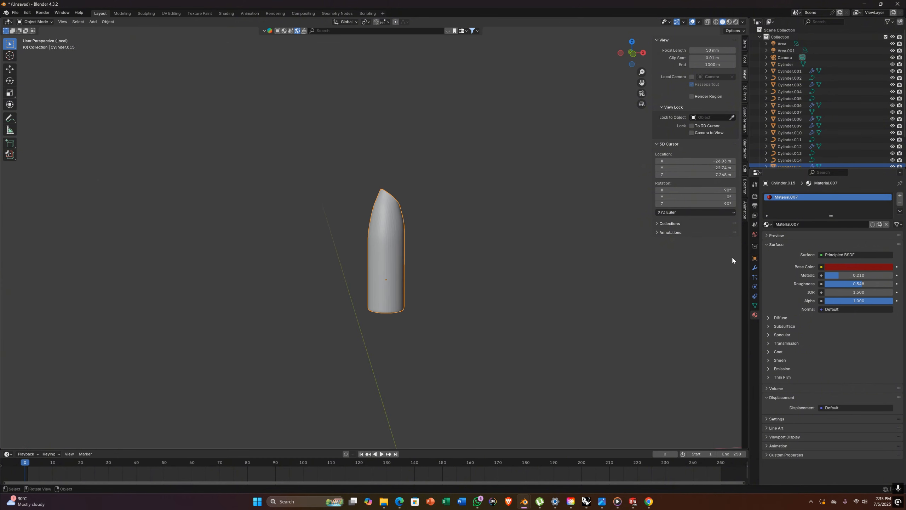
{"action": "left_click", "coordinate": [755, 267]}
{"action": "left_click", "coordinate": [825, 196]}
{"action": "mouse_move", "coordinate": [822, 199]}
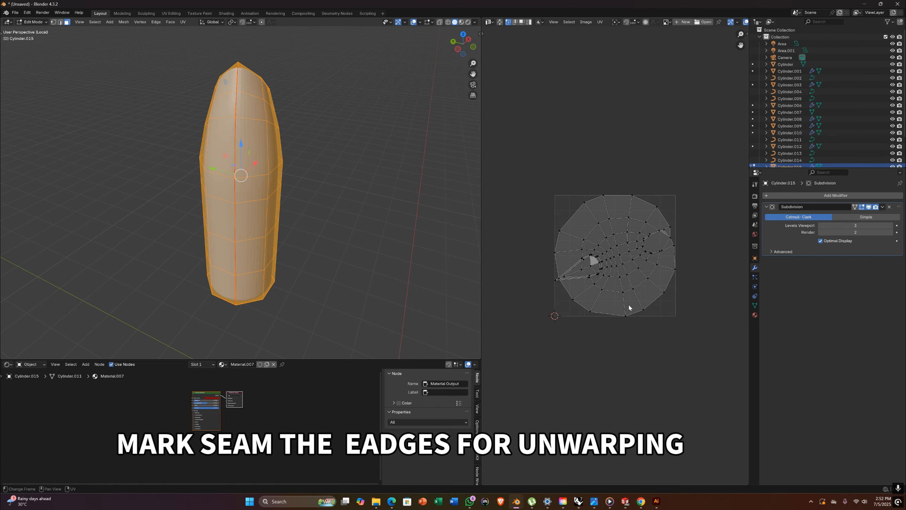
- Mark the edge loop around the bullet's slanted tip face as a seam
{"action": "middle_click_drag", "start_coordinate": [250, 179], "coordinate": [272, 193]}
{"action": "scroll", "coordinate": [272, 193], "scroll_direction": "up", "scroll_amount": 3}
{"action": "key", "text": "ctrl+e"}
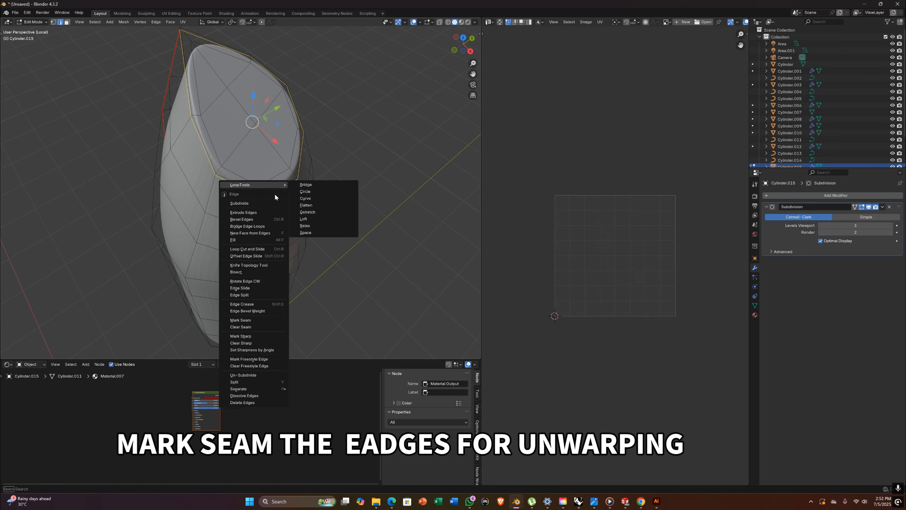
{"action": "left_click", "coordinate": [244, 320]}
{"action": "scroll", "coordinate": [262, 231], "scroll_direction": "down", "scroll_amount": 3}
- Select all of the bullet's faces and unwrap them along the marked seams, repeating the unwrap once
{"action": "middle_click_drag", "start_coordinate": [266, 229], "coordinate": [263, 197]}
{"action": "key", "text": "a"}
{"action": "right_click", "coordinate": [279, 204]}
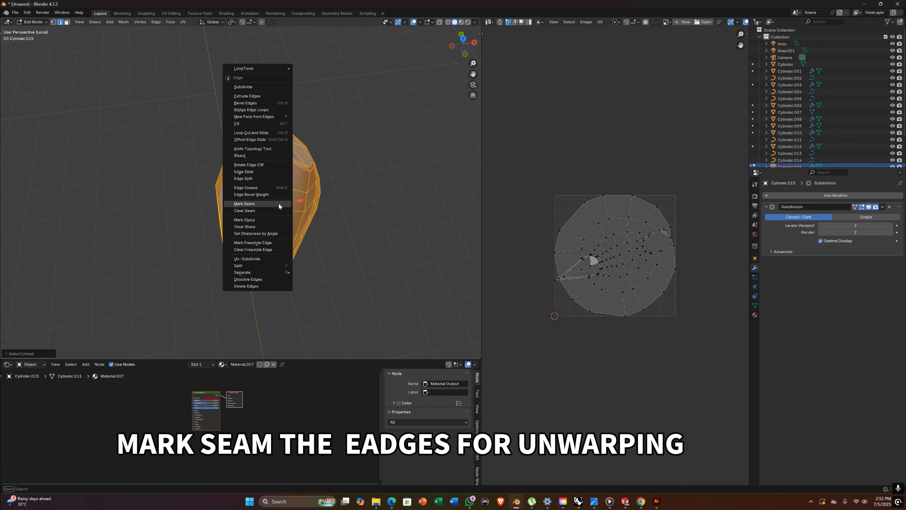
{"action": "left_click", "coordinate": [67, 23]}
{"action": "right_click", "coordinate": [280, 205]}
{"action": "mouse_move", "coordinate": [307, 278]}
{"action": "left_click", "coordinate": [405, 284]}
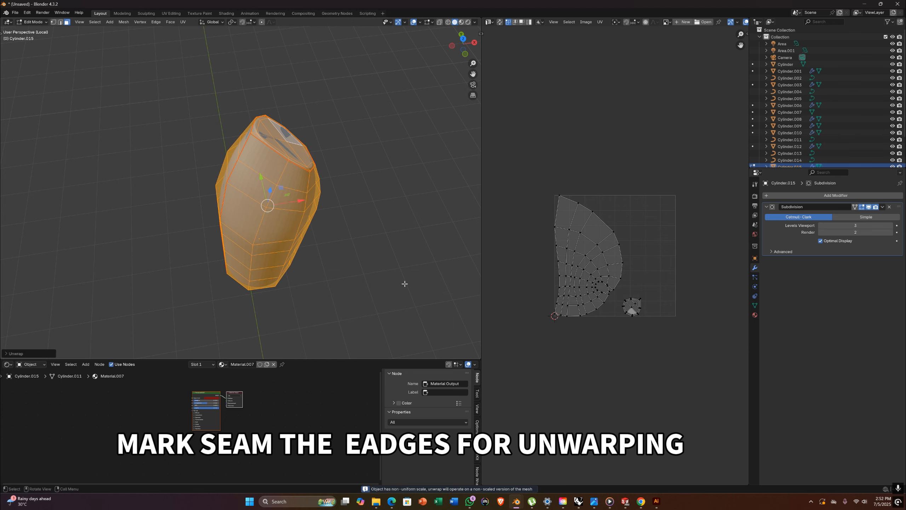
{"action": "middle_click_drag", "start_coordinate": [303, 207], "coordinate": [269, 200]}
{"action": "right_click", "coordinate": [269, 200]}
{"action": "mouse_move", "coordinate": [270, 200]}
{"action": "mouse_move", "coordinate": [314, 199]}
{"action": "left_click", "coordinate": [375, 205]}
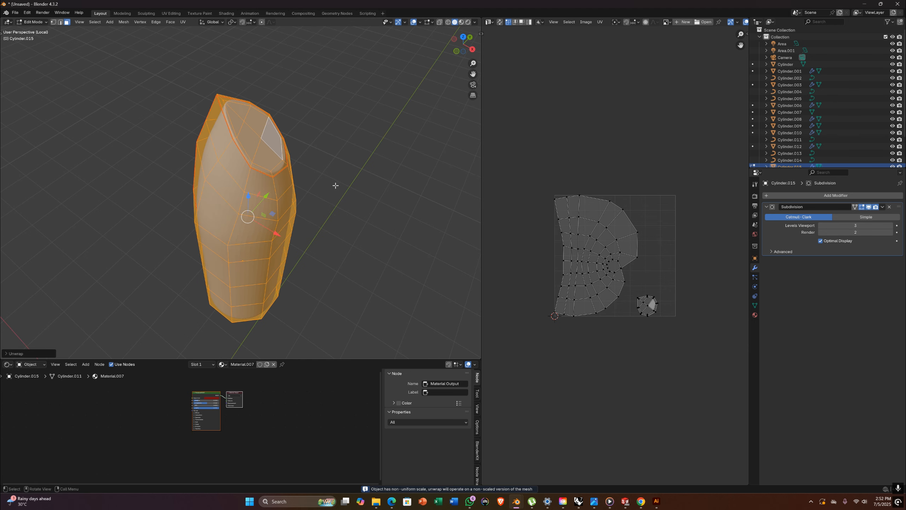
- Mark the edge loop around the bullet's flat bottom face as a seam
{"action": "left_click", "coordinate": [335, 186]}
{"action": "scroll", "coordinate": [307, 171], "scroll_direction": "up", "scroll_amount": 3}
{"action": "middle_click_drag", "start_coordinate": [300, 164], "coordinate": [282, 192], "text": "shift"}
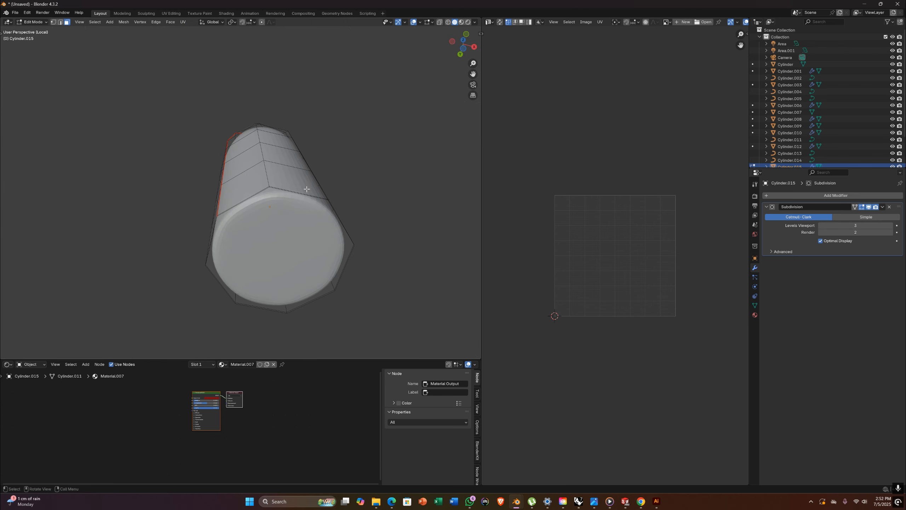
{"action": "left_click", "coordinate": [281, 192], "text": "alt"}
{"action": "key", "text": "2"}
{"action": "left_click", "coordinate": [282, 192], "text": "alt"}
{"action": "right_click", "coordinate": [256, 232]}
{"action": "left_click", "coordinate": [269, 317]}
{"action": "middle_click_drag", "start_coordinate": [335, 214], "coordinate": [289, 265]}
{"action": "left_click", "coordinate": [289, 265]}
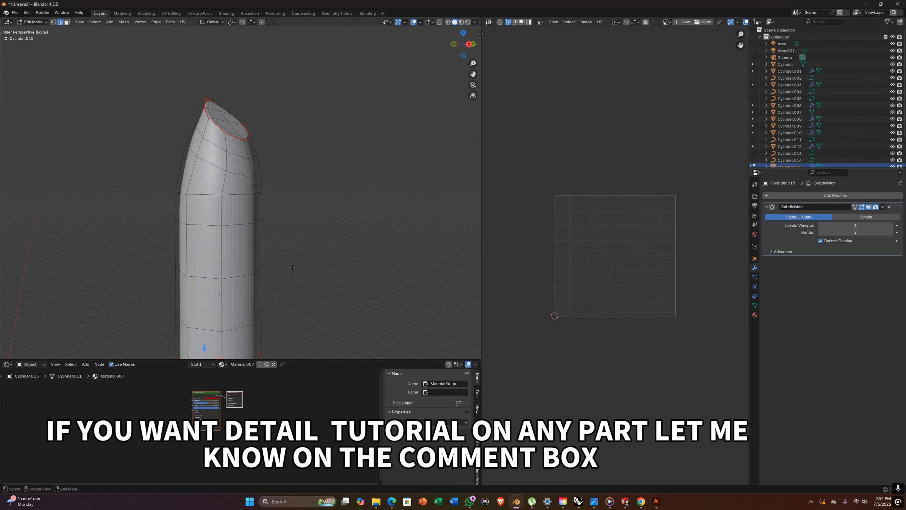
- Select the whole bullet mesh and unwrap it along its tip, side and bottom seams
{"action": "key", "text": "l"}
{"action": "right_click", "coordinate": [209, 162]}
{"action": "key", "text": "3"}
{"action": "right_click", "coordinate": [239, 267]}
{"action": "mouse_move", "coordinate": [238, 267]}
{"action": "mouse_move", "coordinate": [290, 267]}
{"action": "left_click", "coordinate": [360, 267]}
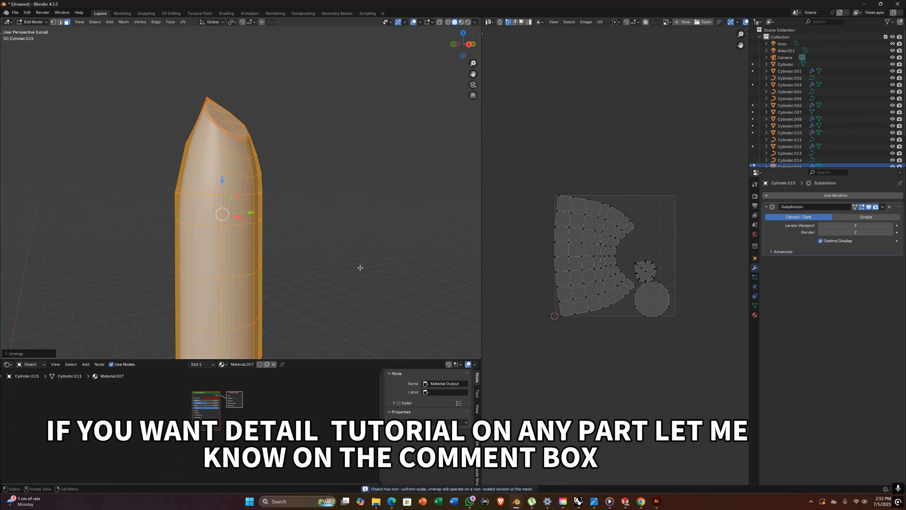
- Select the second face in the top row of the bullet's side island in the UV layout
{"action": "key", "text": "3"}
{"action": "right_click", "coordinate": [578, 228]}
{"action": "scroll", "coordinate": [612, 257], "scroll_direction": "up", "scroll_amount": 2}
{"action": "middle_click_drag", "start_coordinate": [612, 256], "coordinate": [599, 294]}
{"action": "left_click", "coordinate": [548, 206]}
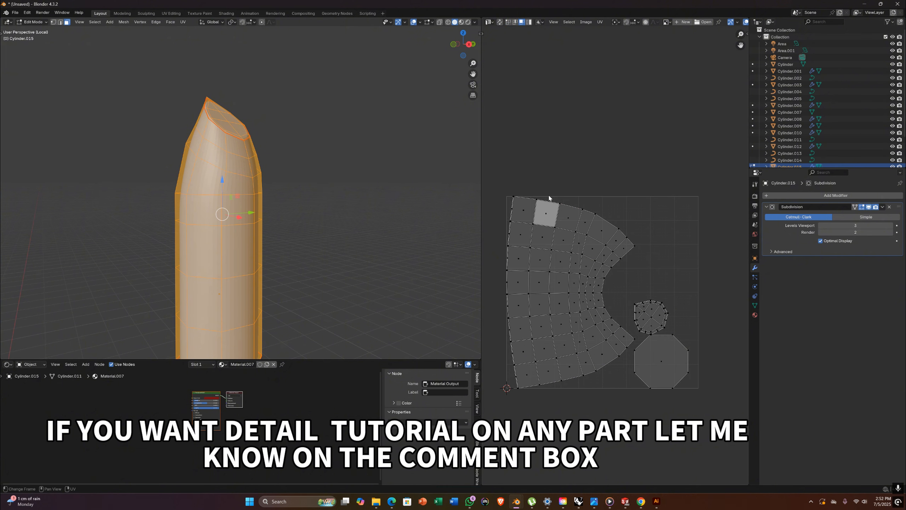
- Try to straighten the selected UV face by aligning its edges, and undo the last alignment
{"action": "right_click", "coordinate": [559, 220]}
{"action": "right_click", "coordinate": [550, 184]}
{"action": "left_click", "coordinate": [547, 264]}
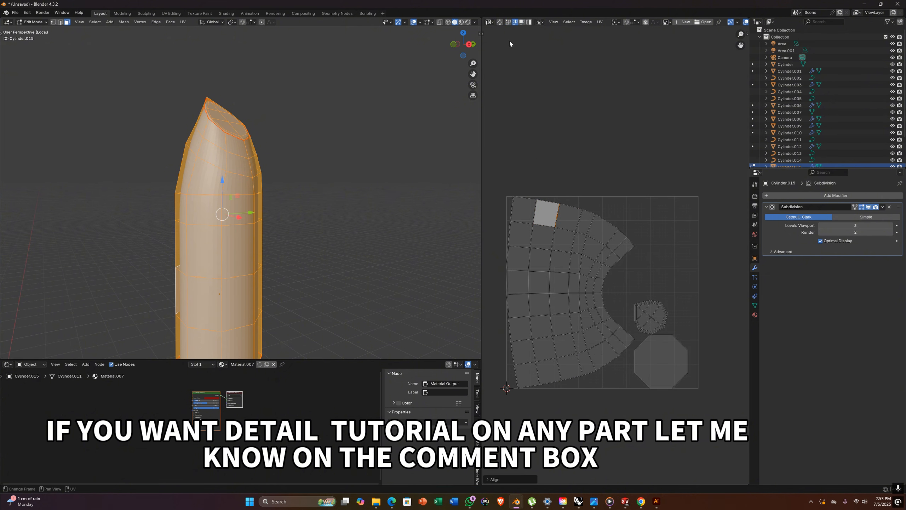
{"action": "right_click", "coordinate": [546, 263]}
{"action": "left_click", "coordinate": [545, 265]}
{"action": "key", "text": "1"}
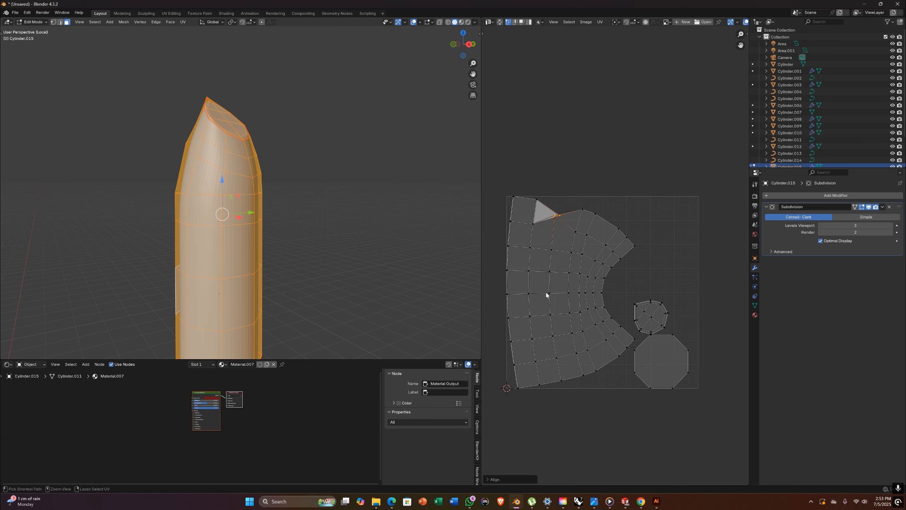
{"action": "key", "text": "ctrl+z"}
- Align the corner vertices of that UV face horizontally and vertically to make it a straight rectangle
{"action": "right_click", "coordinate": [554, 257]}
{"action": "left_click", "coordinate": [548, 249]}
{"action": "right_click", "coordinate": [544, 233]}
{"action": "left_click", "coordinate": [544, 233]}
{"action": "right_click", "coordinate": [562, 207]}
{"action": "left_click", "coordinate": [561, 215]}
{"action": "left_click_drag", "start_coordinate": [527, 217], "coordinate": [566, 234]}
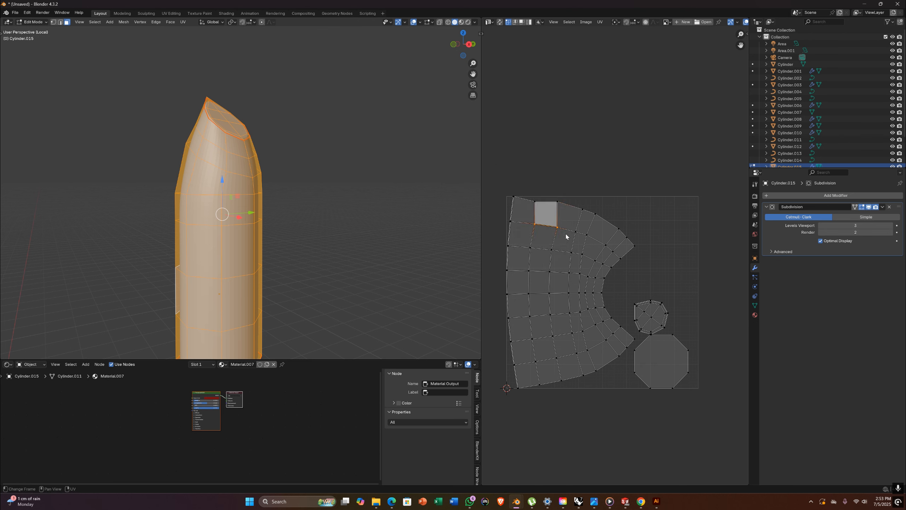
{"action": "right_click", "coordinate": [566, 234]}
{"action": "left_click", "coordinate": [565, 232]}
- Select the whole side island with the squared face active and straighten it into a grid with Follow Active Quads
{"action": "key", "text": "3"}
{"action": "left_click_drag", "start_coordinate": [490, 183], "coordinate": [621, 399]}
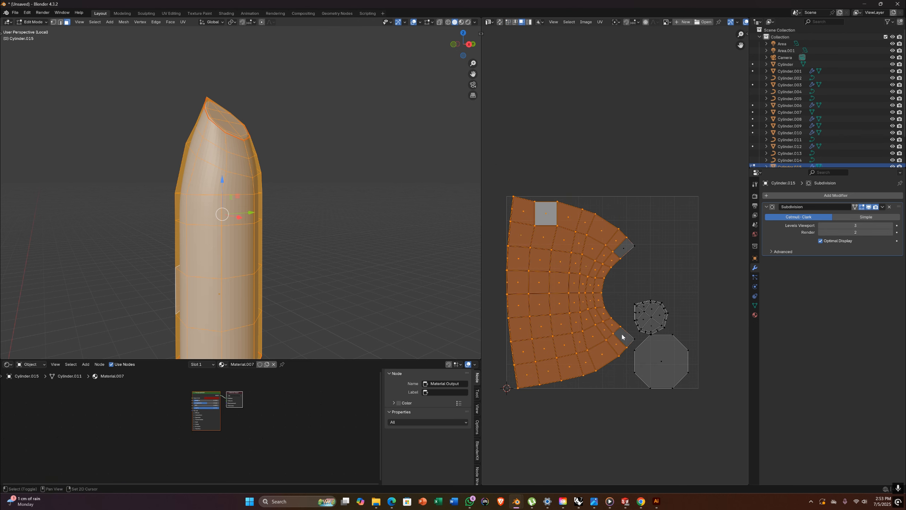
{"action": "left_click", "coordinate": [546, 212], "text": "shift"}
{"action": "right_click", "coordinate": [558, 239]}
{"action": "left_click", "coordinate": [547, 154]}
- Move the tip and bottom UV islands above the UV square, clear of the side grid
{"action": "left_click_drag", "start_coordinate": [718, 293], "coordinate": [634, 395]}
{"action": "key", "text": "g"}
{"action": "left_click", "coordinate": [587, 147]}
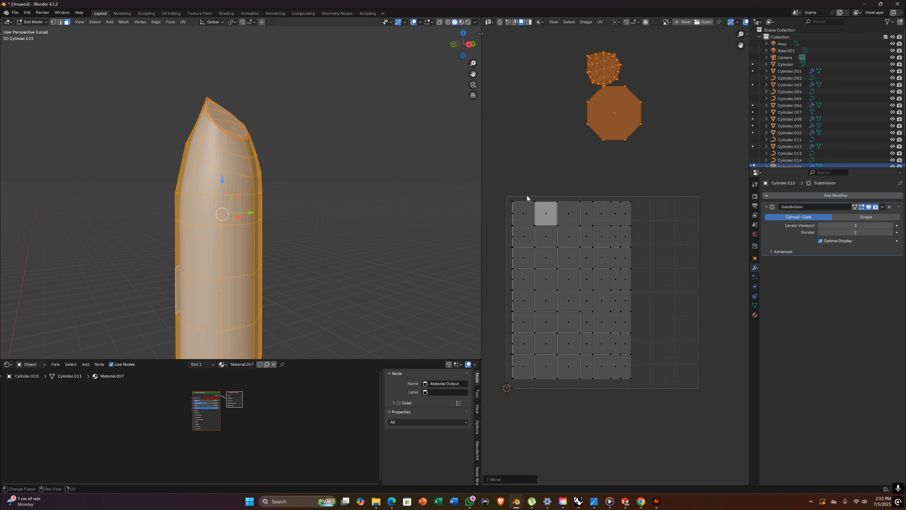
{"action": "left_click", "coordinate": [527, 197]}
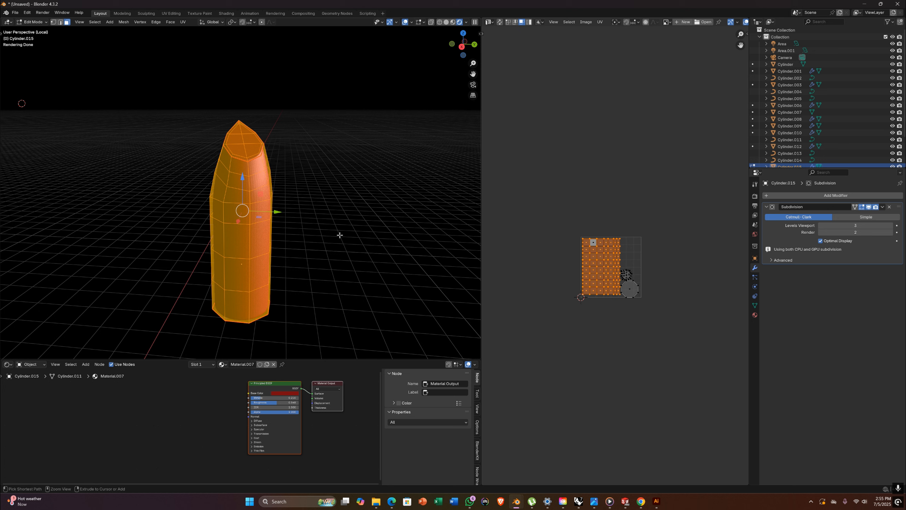
- Return the viewport to solid shading and select only the bullet's side faces bounded by the seams
{"action": "key", "text": "alt+a"}
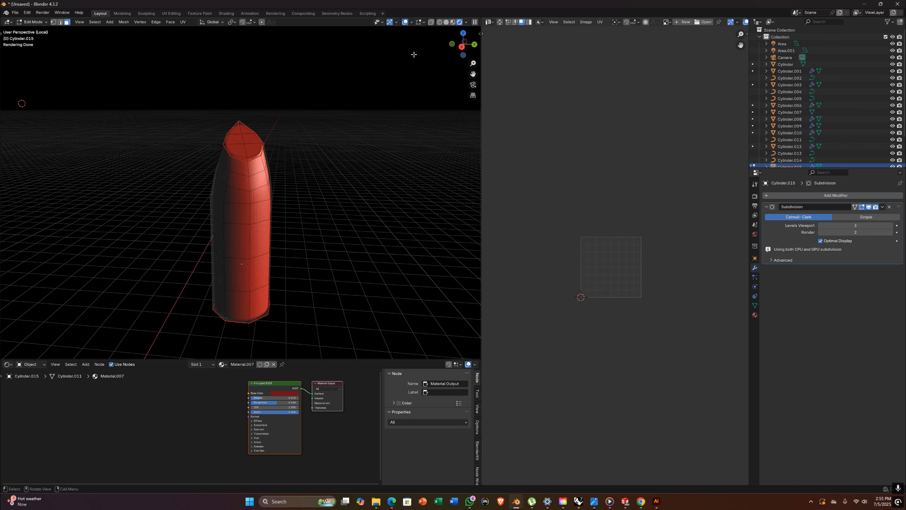
{"action": "left_click", "coordinate": [446, 22]}
{"action": "key", "text": "l"}
- Add an Image Texture with Mapping and Texture Coordinate nodes to the bullet's Principled BSDF and arrange the node view
{"action": "scroll", "coordinate": [257, 421], "scroll_direction": "up", "scroll_amount": 2}
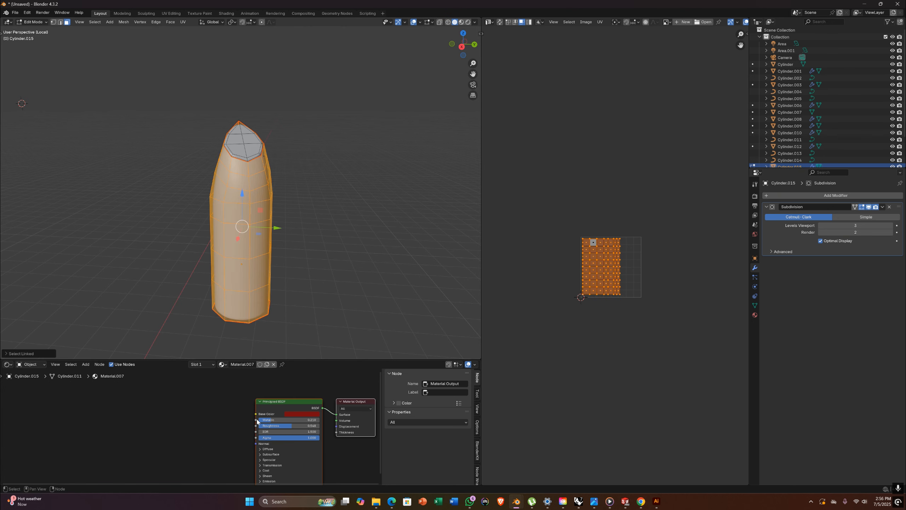
{"action": "left_click", "coordinate": [275, 405]}
{"action": "key", "text": "ctrl+t"}
{"action": "left_click", "coordinate": [230, 432]}
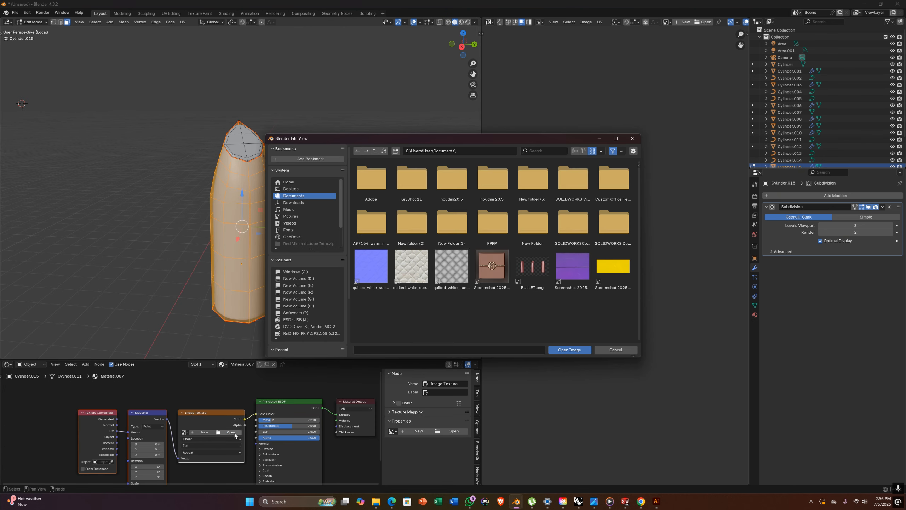
{"action": "scroll", "coordinate": [218, 416], "scroll_direction": "down", "scroll_amount": 2}
{"action": "left_click_drag", "start_coordinate": [135, 387], "coordinate": [222, 422]}
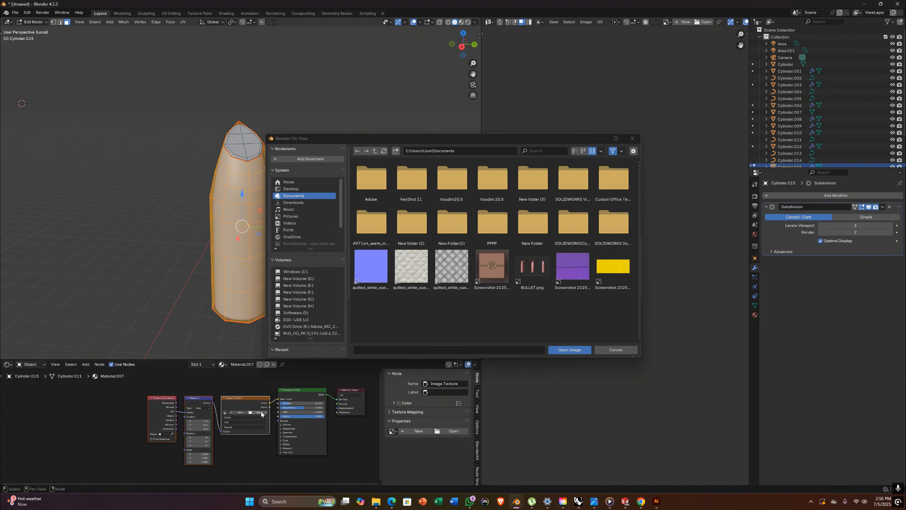
- Load the wavy pattern image 2.png into the bullet's Image Texture node
{"action": "left_click", "coordinate": [291, 217]}
{"action": "left_click", "coordinate": [371, 178]}
{"action": "left_click", "coordinate": [561, 350]}
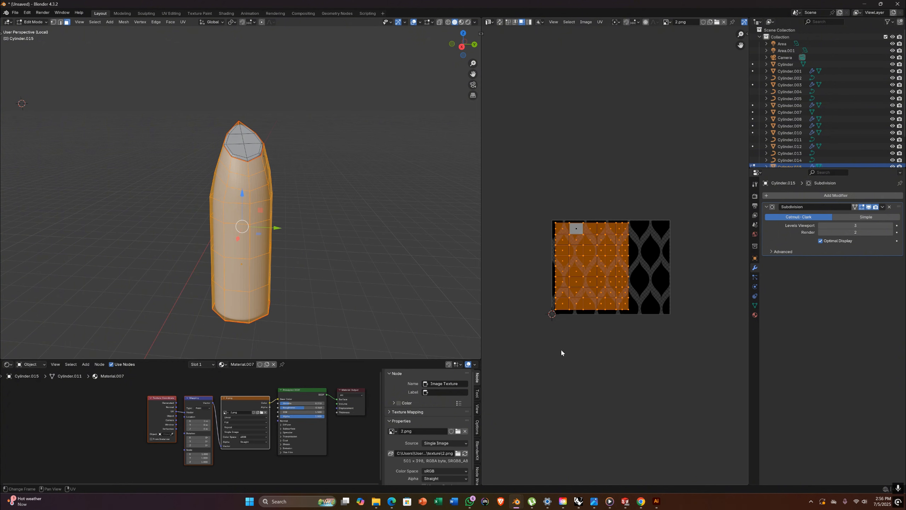
- Move and scale the side UV island, widening it to cover most of the wavy pattern image
{"action": "left_click", "coordinate": [607, 312]}
{"action": "key", "text": "g"}
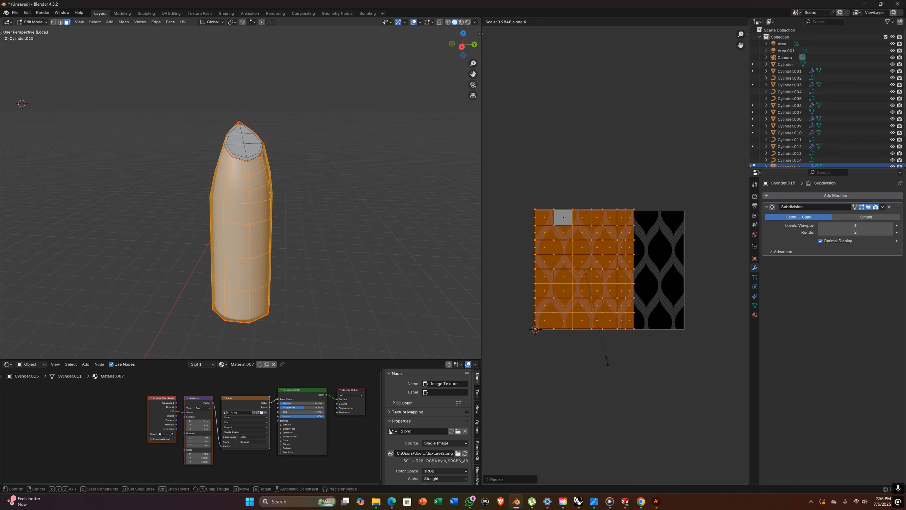
{"action": "key", "text": "g"}
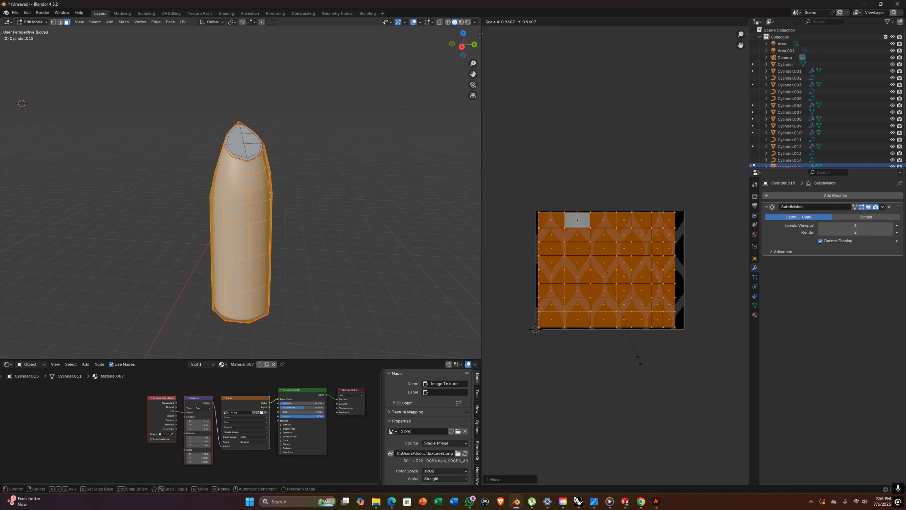
{"action": "left_click", "coordinate": [640, 364]}
{"action": "key", "text": "g"}
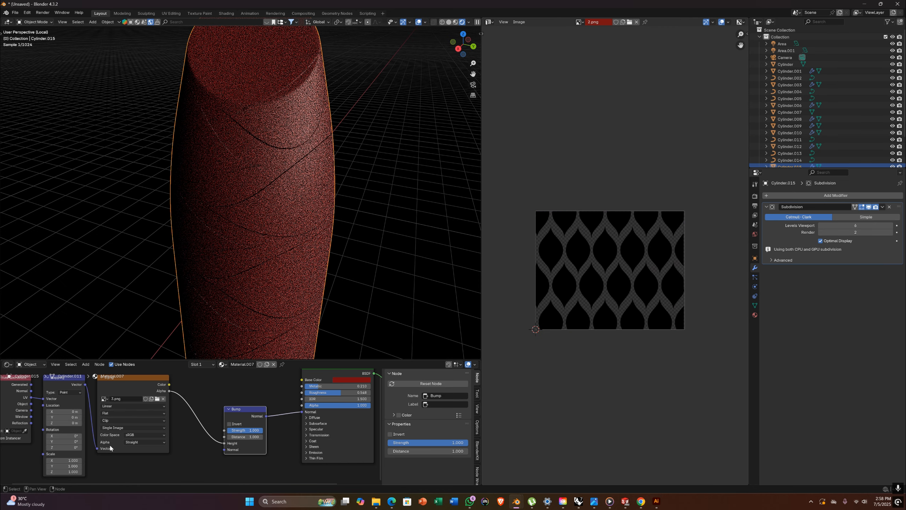
- Move the UV islands of the bullet's rim and bevel ring up off the wavy pattern image
{"action": "key", "text": "Tab"}
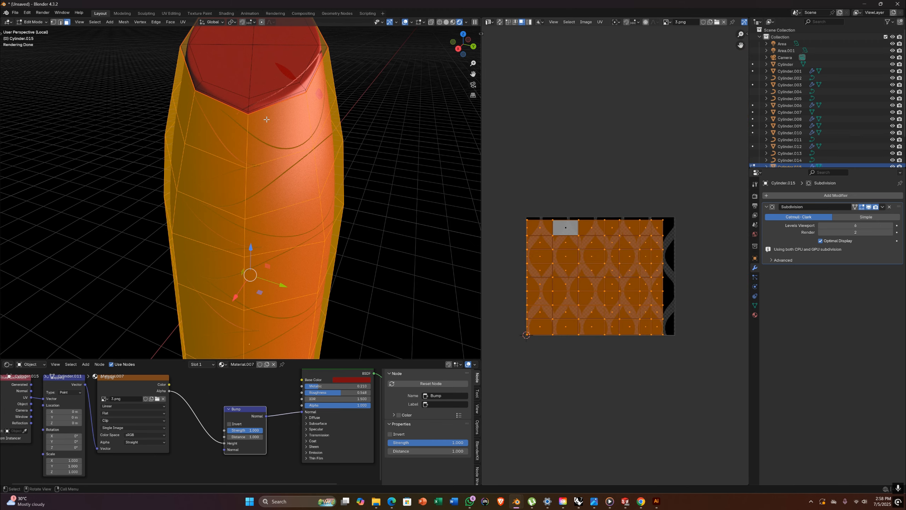
{"action": "left_click", "coordinate": [286, 96]}
{"action": "key", "text": "l"}
{"action": "key", "text": "g"}
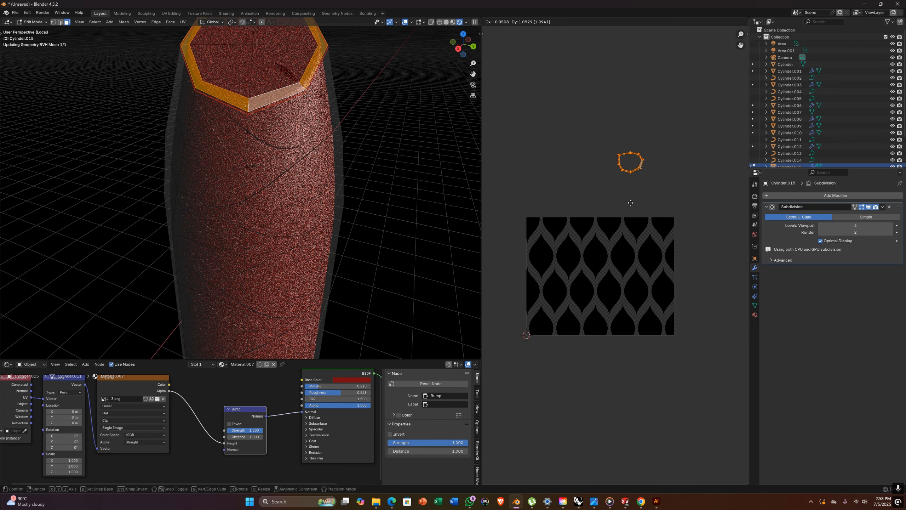
{"action": "left_click", "coordinate": [630, 203]}
{"action": "key", "text": "l"}
{"action": "key", "text": "ctrl+z"}
{"action": "key", "text": "ctrl+z"}
{"action": "key", "text": "g"}
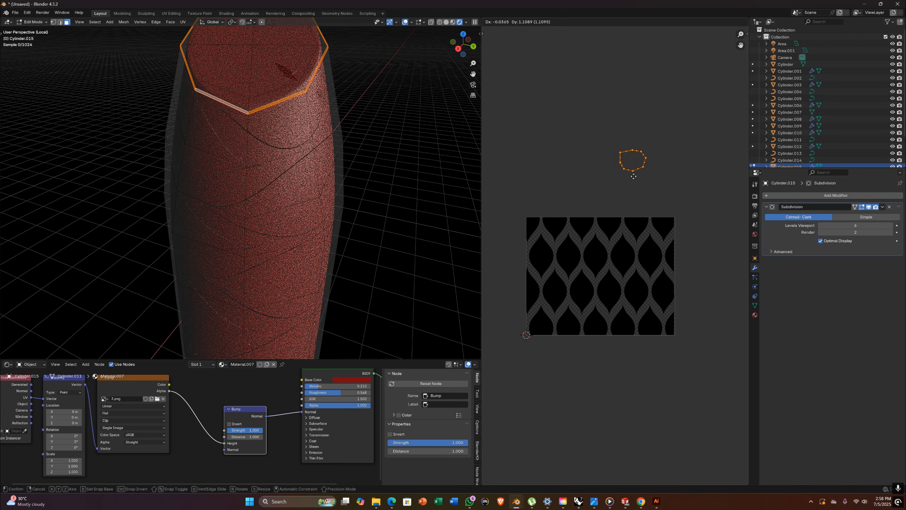
{"action": "left_click", "coordinate": [632, 176]}
- Select the bullet's slanted top faces and move their whole UV island clear of the pattern image
{"action": "left_click", "coordinate": [254, 74], "text": "alt"}
{"action": "middle_click_drag", "start_coordinate": [254, 75], "coordinate": [258, 114]}
{"action": "left_click", "coordinate": [242, 43]}
{"action": "key", "text": "l"}
{"action": "key", "text": "g"}
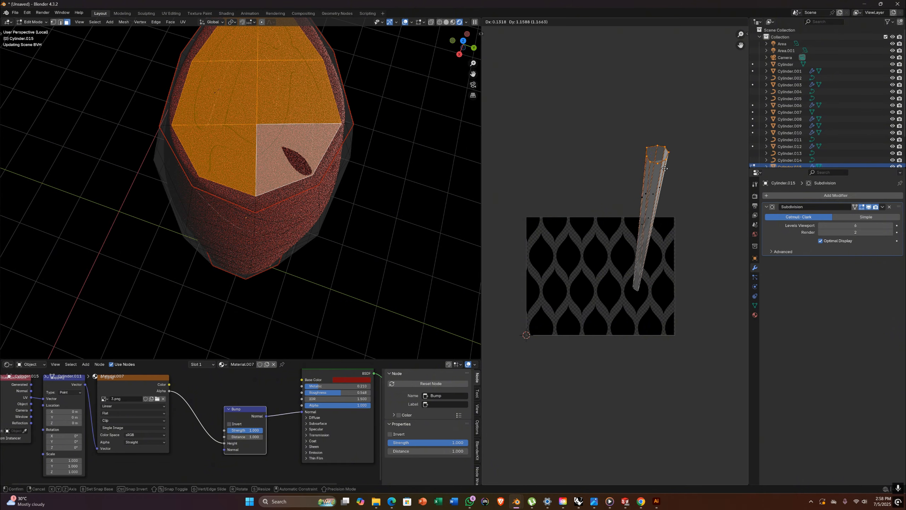
{"action": "right_click", "coordinate": [699, 179]}
{"action": "key", "text": "a"}
{"action": "key", "text": "g"}
{"action": "left_click", "coordinate": [701, 196]}
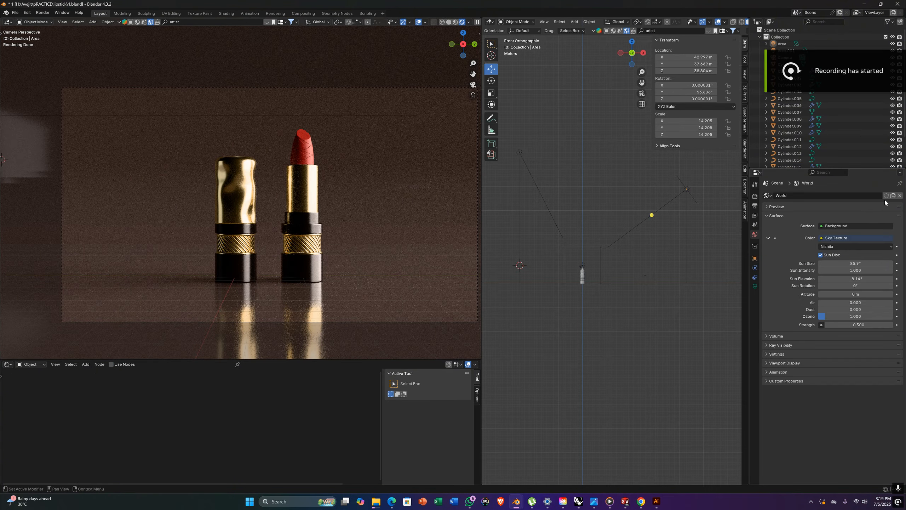
- Replace the sky world with the Artist Workshop HDRI from a BlenderKit search for artist, and shade the backdrop plane smooth
{"action": "left_click", "coordinate": [900, 195]}
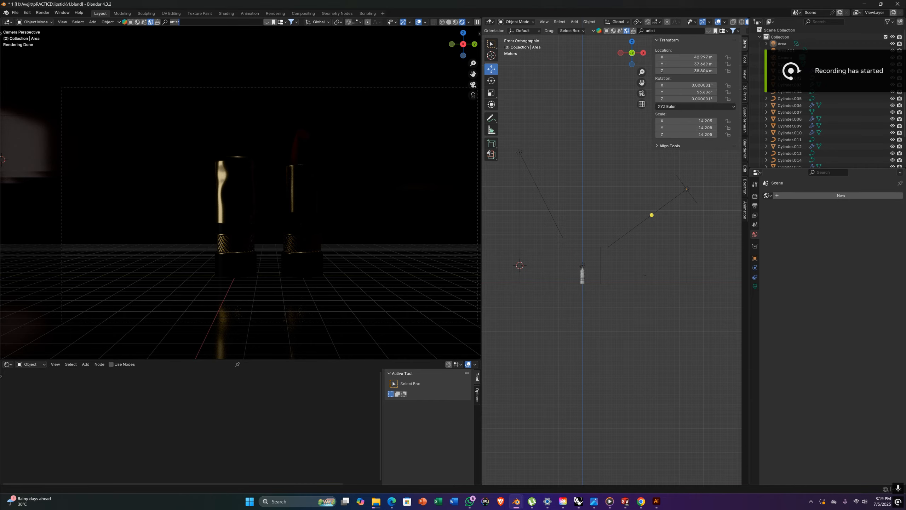
{"action": "key", "text": "Return"}
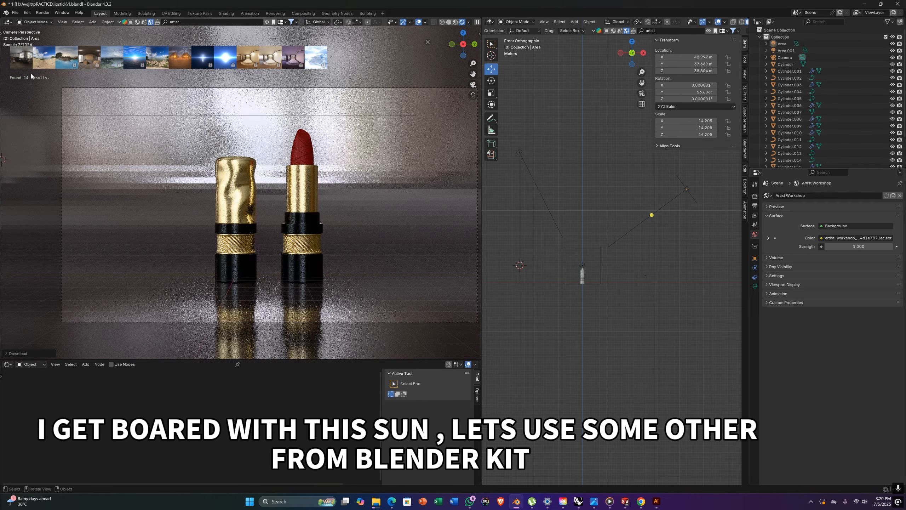
{"action": "right_click", "coordinate": [364, 256]}
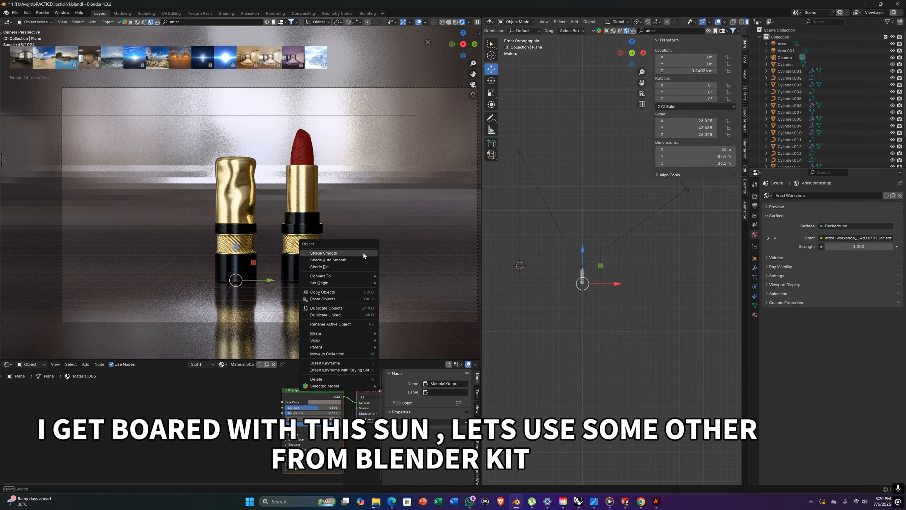
{"action": "left_click", "coordinate": [364, 254]}
- Expand the world HDRI's mapping settings and rotate the environment to about 38.6° on Z, adjusting its Y rotation too
{"action": "left_click", "coordinate": [768, 238]}
{"action": "left_click", "coordinate": [768, 298]}
{"action": "left_click_drag", "start_coordinate": [860, 359], "coordinate": [874, 359]}
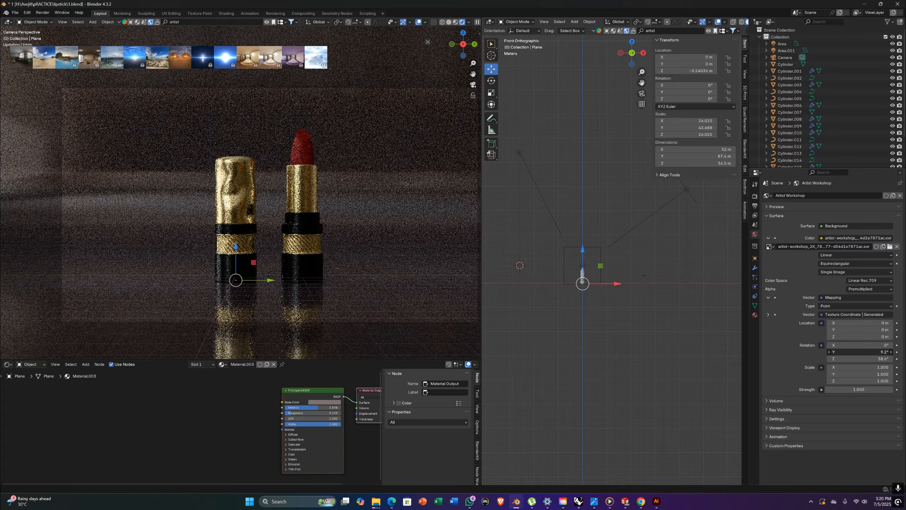
- Lighten the base colour of the lipsticks' black material to a value of about 0.067 and raise its roughness
{"action": "left_click", "coordinate": [303, 261]}
{"action": "left_click", "coordinate": [756, 315]}
{"action": "left_click", "coordinate": [869, 267]}
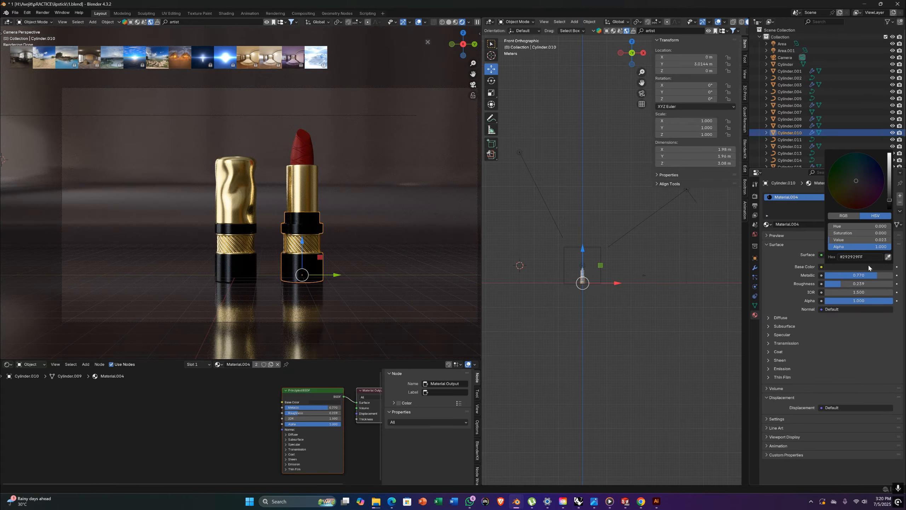
{"action": "left_click_drag", "start_coordinate": [889, 208], "coordinate": [889, 201]}
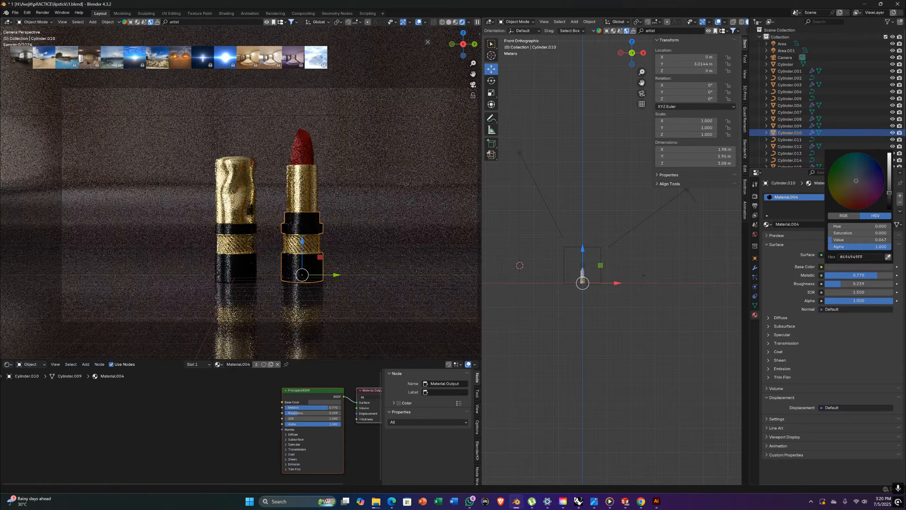
{"action": "left_click_drag", "start_coordinate": [843, 284], "coordinate": [868, 284]}
- Set the metallic value of the pale backdrop material to about 0.37
{"action": "left_click", "coordinate": [302, 146]}
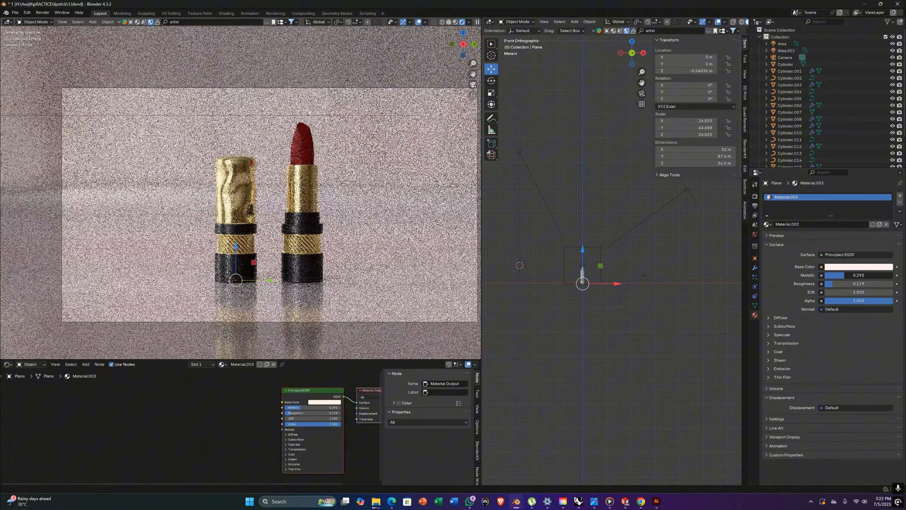
{"action": "mouse_move", "coordinate": [830, 275]}
{"action": "left_mouse_down"}
{"action": "mouse_move", "coordinate": [846, 284]}
{"action": "mouse_move", "coordinate": [834, 284]}
{"action": "mouse_move", "coordinate": [841, 275]}
{"action": "left_mouse_up"}
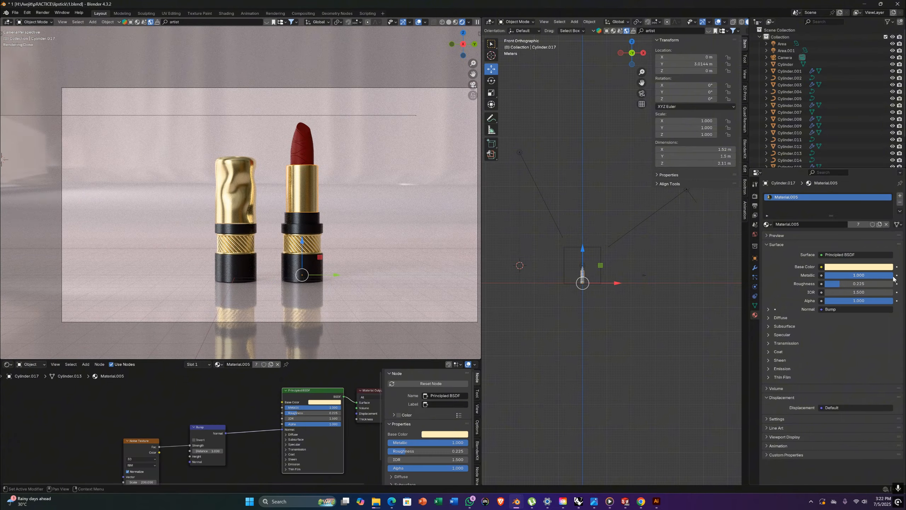
- Change the gold metal's base colour to rose gold #DAB9A2FF and copy that colour to the wavy cap's material
{"action": "left_click", "coordinate": [874, 267]}
{"action": "left_click_drag", "start_coordinate": [864, 241], "coordinate": [836, 226]}
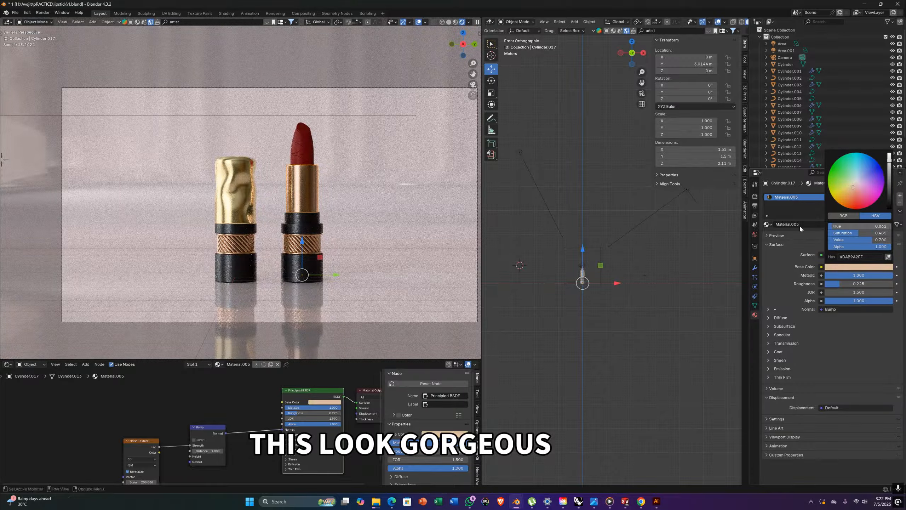
{"action": "left_click", "coordinate": [236, 193]}
{"action": "left_click", "coordinate": [303, 189]}
{"action": "left_click", "coordinate": [859, 267]}
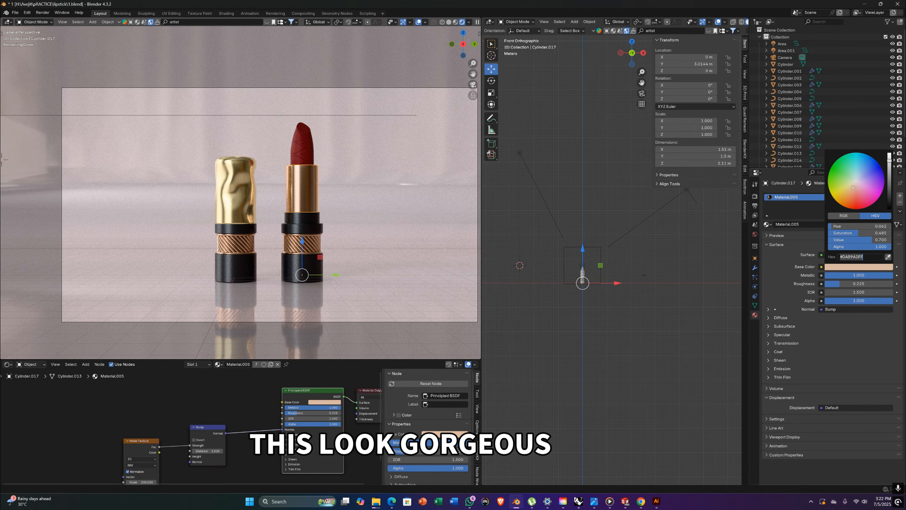
{"action": "left_click", "coordinate": [228, 202]}
{"action": "left_click", "coordinate": [859, 268]}
- Lower the backdrop material's roughness and set the rose-gold metal's roughness to about 0.087
{"action": "left_click", "coordinate": [269, 234]}
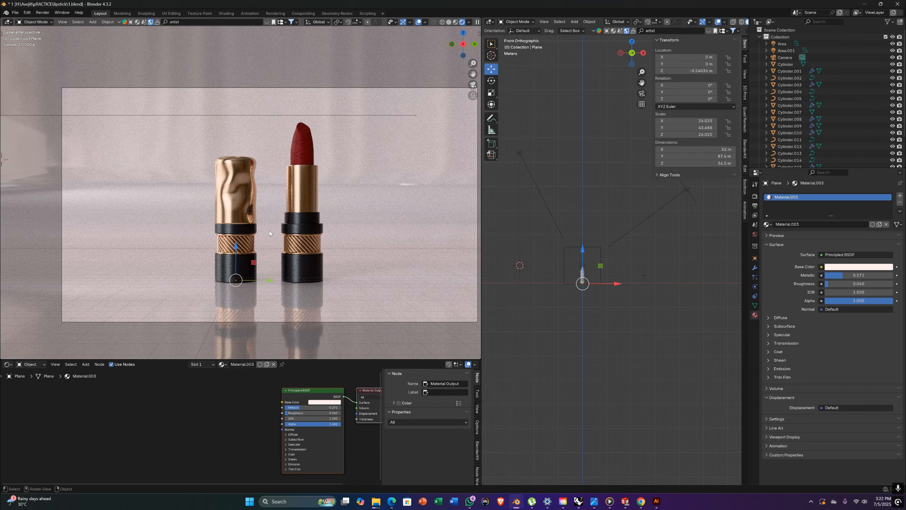
{"action": "left_click_drag", "start_coordinate": [837, 284], "coordinate": [831, 284]}
{"action": "left_click", "coordinate": [288, 181]}
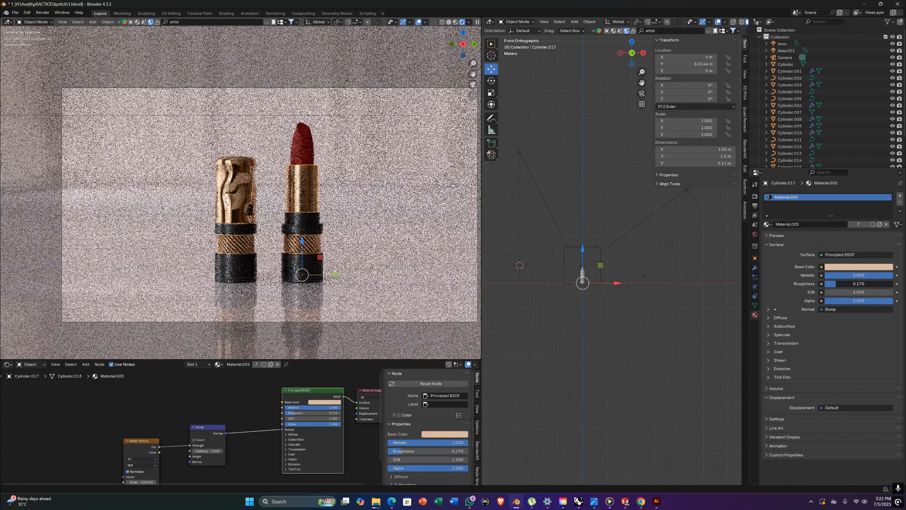
{"action": "left_click_drag", "start_coordinate": [835, 284], "coordinate": [830, 284]}
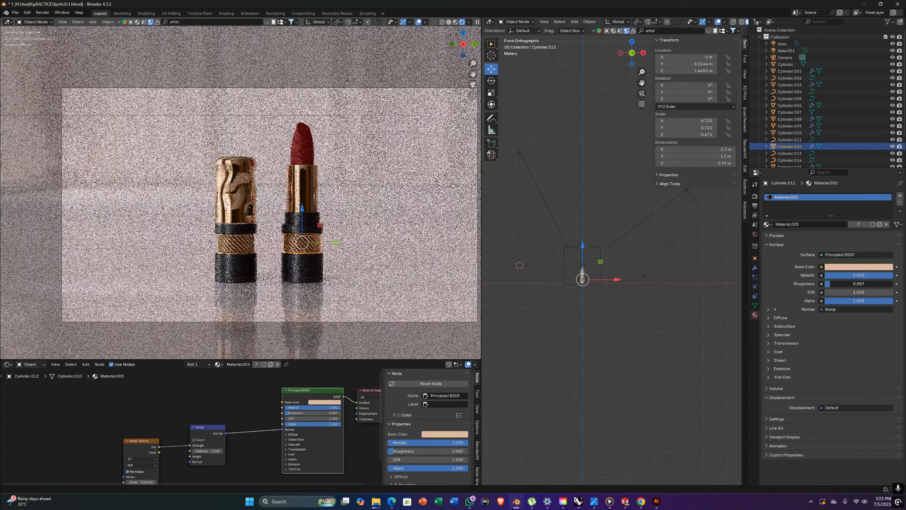
- Turn off Glossy ray visibility for the backdrop plane and set its material's roughness to about 0.266
{"action": "left_click", "coordinate": [378, 246]}
{"action": "left_click", "coordinate": [756, 258]}
{"action": "left_click", "coordinate": [777, 357]}
{"action": "left_click", "coordinate": [823, 435]}
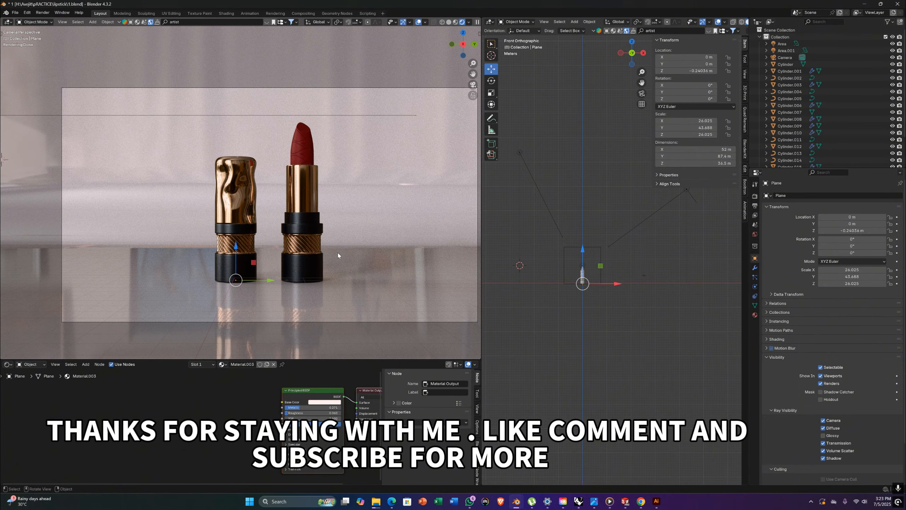
{"action": "left_click", "coordinate": [755, 314]}
{"action": "left_click_drag", "start_coordinate": [832, 284], "coordinate": [843, 283]}
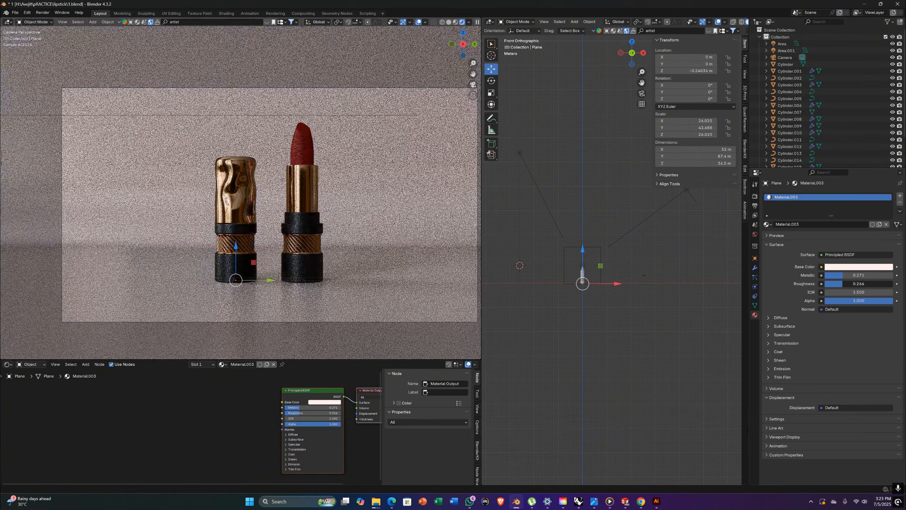
- Rotate the world HDRI to about -102° on Z to change the reflections on the lipsticks
{"action": "left_click", "coordinate": [573, 259]}
{"action": "middle_click_drag", "start_coordinate": [573, 258], "coordinate": [587, 304]}
{"action": "left_click", "coordinate": [755, 234]}
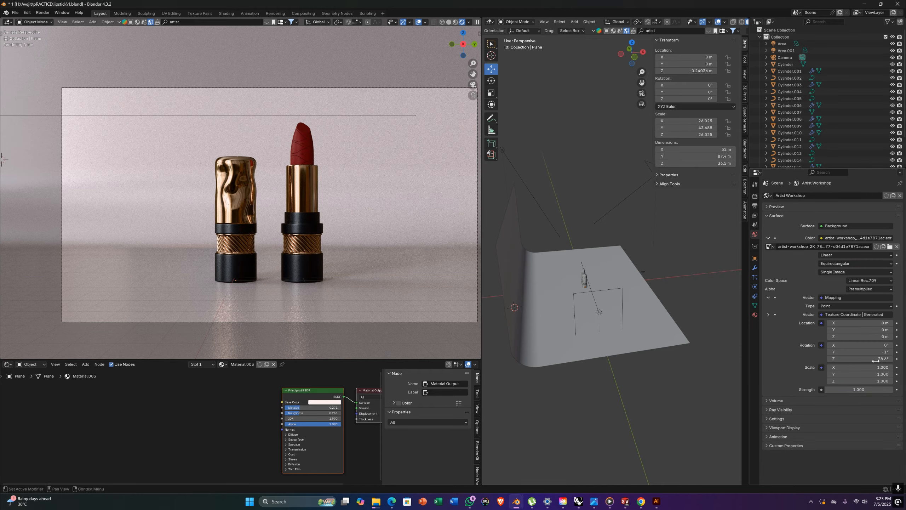
{"action": "left_click_drag", "start_coordinate": [860, 358], "coordinate": [843, 351]}
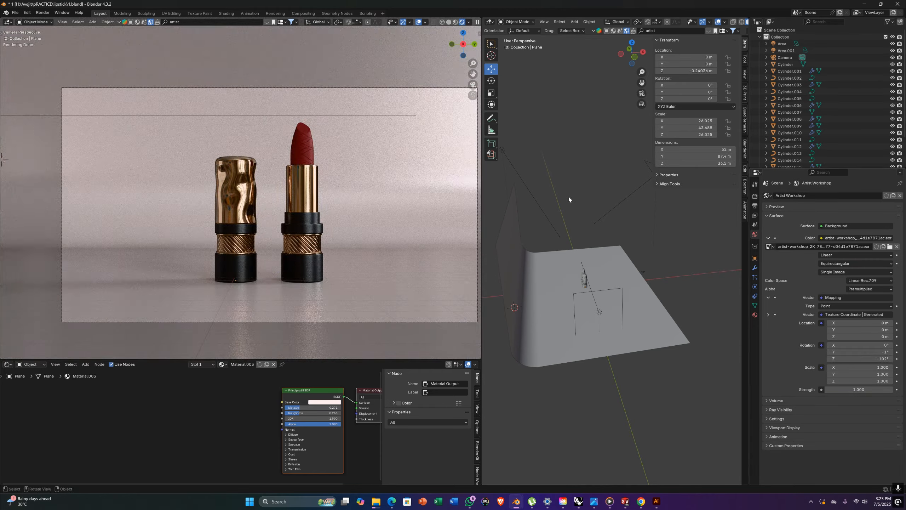
- Set the backdrop material's metallic to about 0.168 and its roughness to about 0.091
{"action": "left_click", "coordinate": [578, 262]}
{"action": "left_click", "coordinate": [755, 314]}
{"action": "left_click", "coordinate": [857, 267]}
{"action": "left_click_drag", "start_coordinate": [857, 284], "coordinate": [820, 277]}
- Deselect the backdrop plane and render the final still image
{"action": "left_click", "coordinate": [552, 163]}
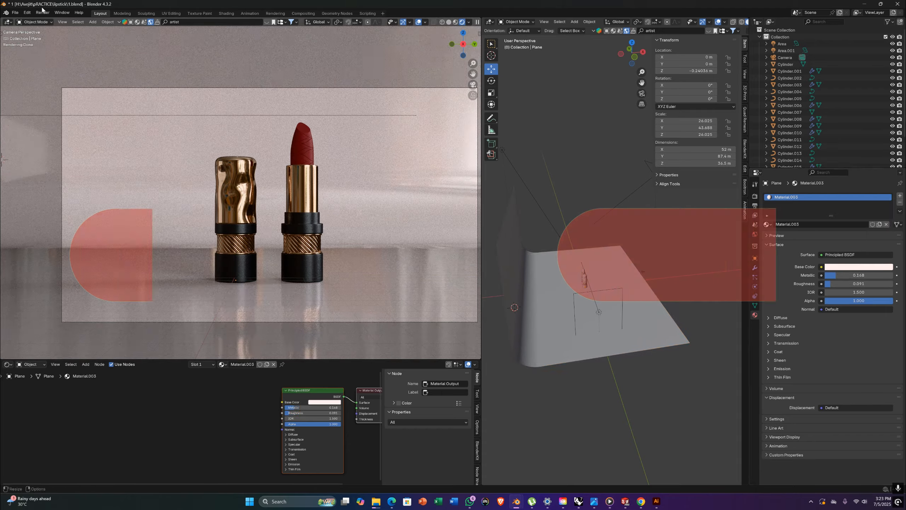
{"action": "left_click", "coordinate": [43, 12]}
{"action": "left_click", "coordinate": [53, 22]}
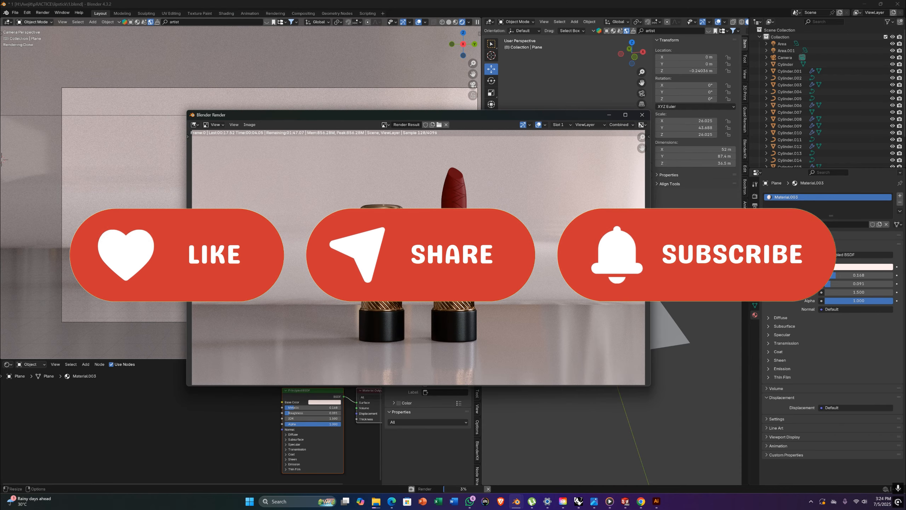